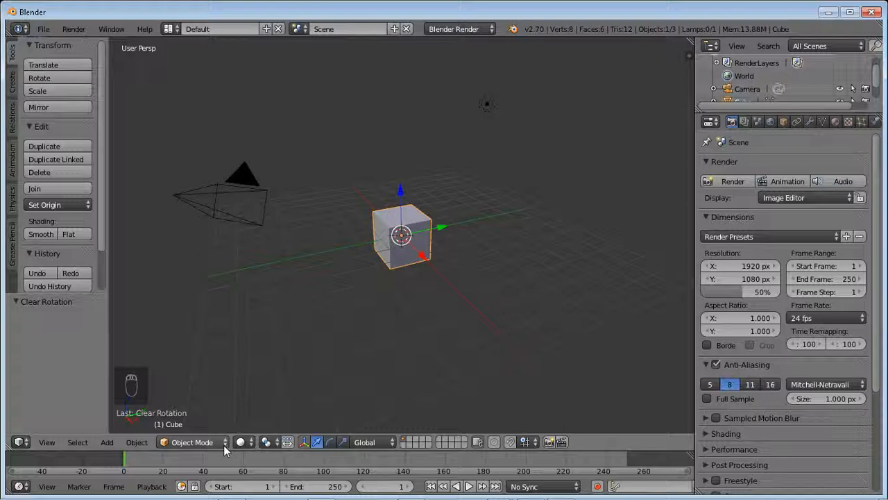
- Switch the default cube from Object Mode to Edit Mode
{"action": "left_click", "coordinate": [224, 445]}
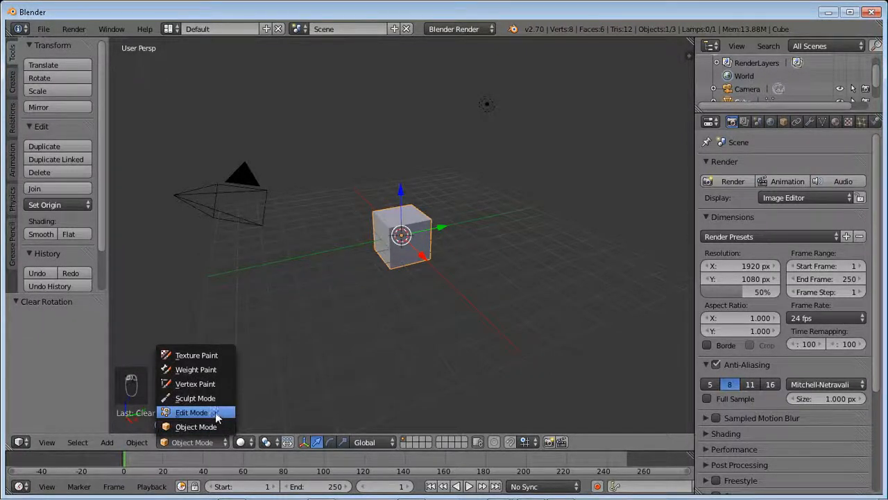
{"action": "left_click", "coordinate": [215, 413]}
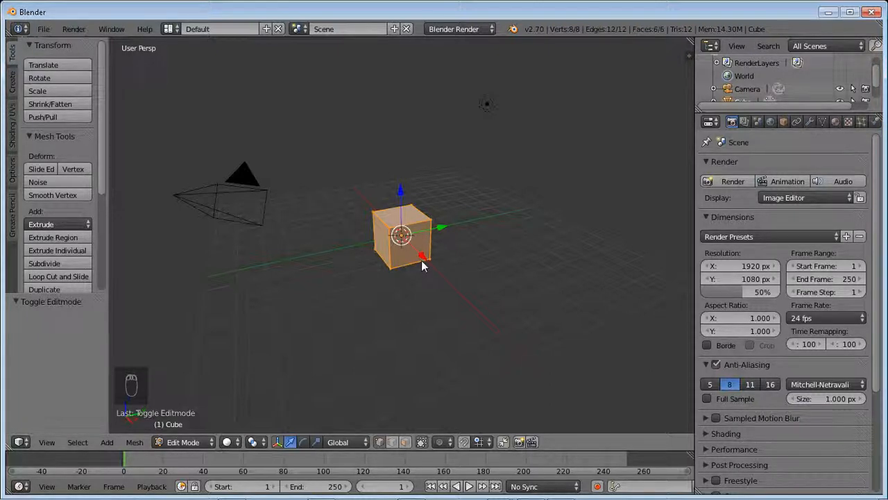
{"action": "key", "text": "s"}
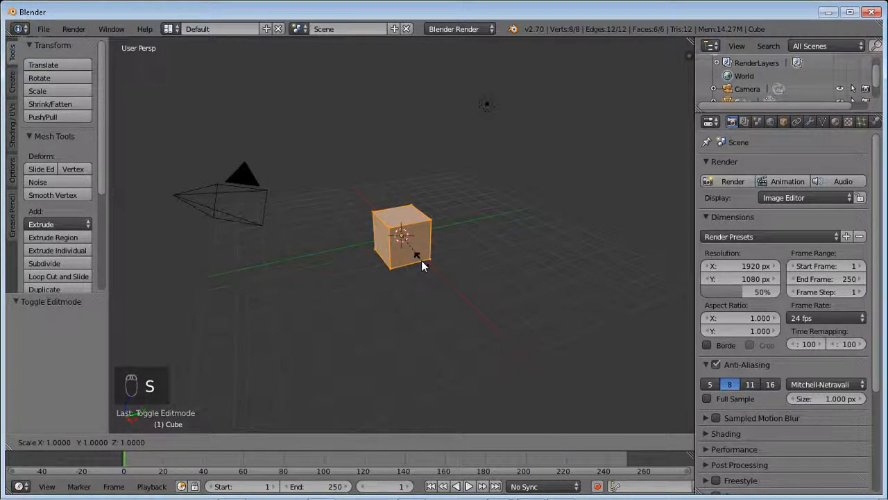
{"action": "key", "text": "z"}
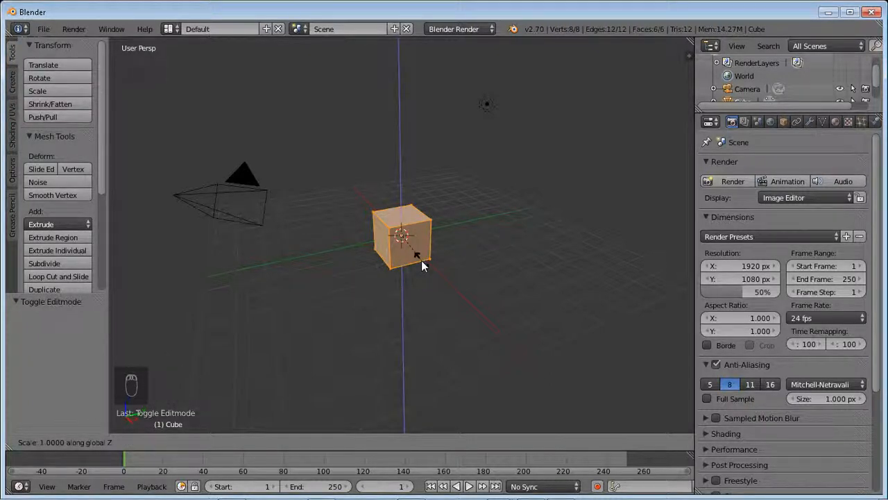
{"action": "key", "text": "Escape"}
- Scale the whole cube mesh along the Y axis to about 0.153 to make a thin slab
{"action": "key", "text": "s"}
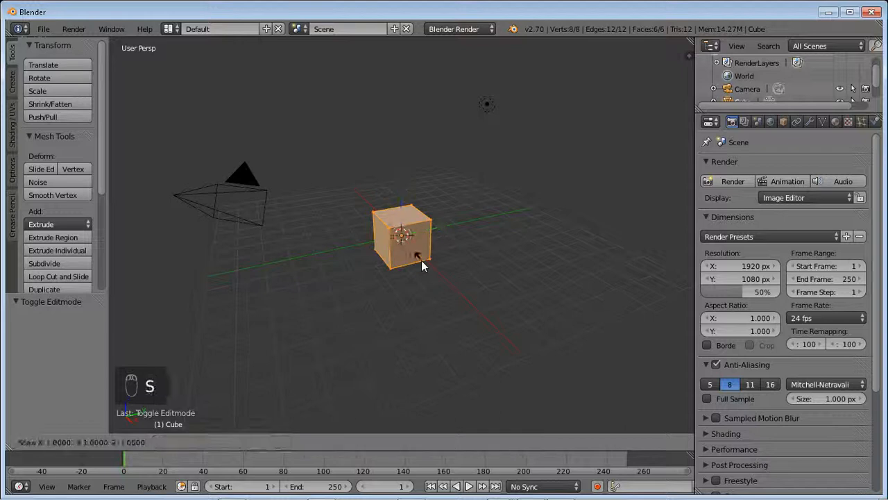
{"action": "key", "text": "y"}
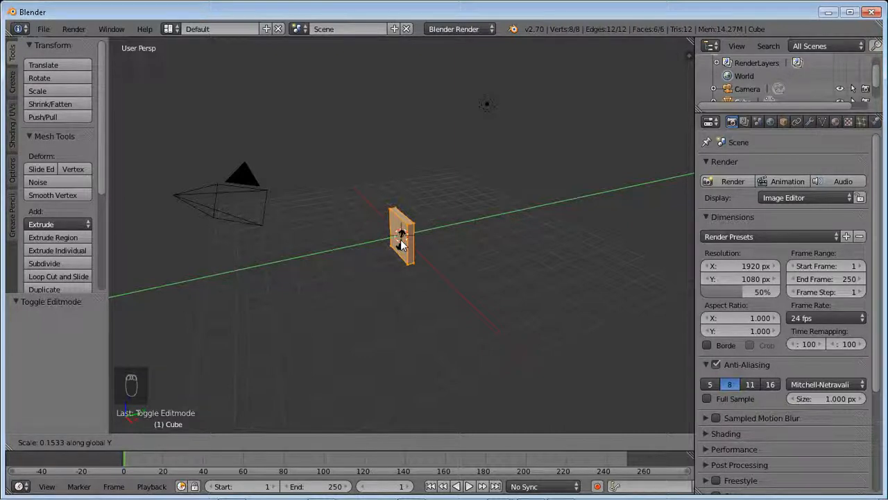
{"action": "left_click", "coordinate": [400, 240]}
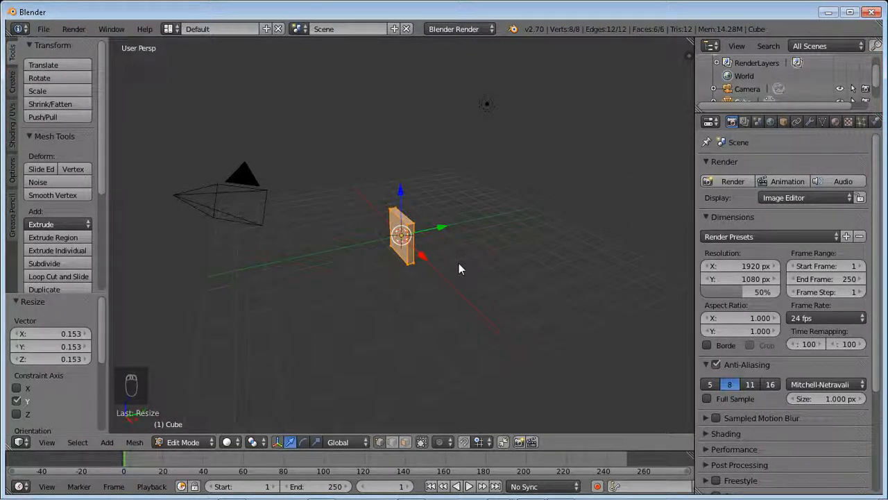
- Scale the slab along the Z axis by about 4.356 to make a tall plank
{"action": "key", "text": "s"}
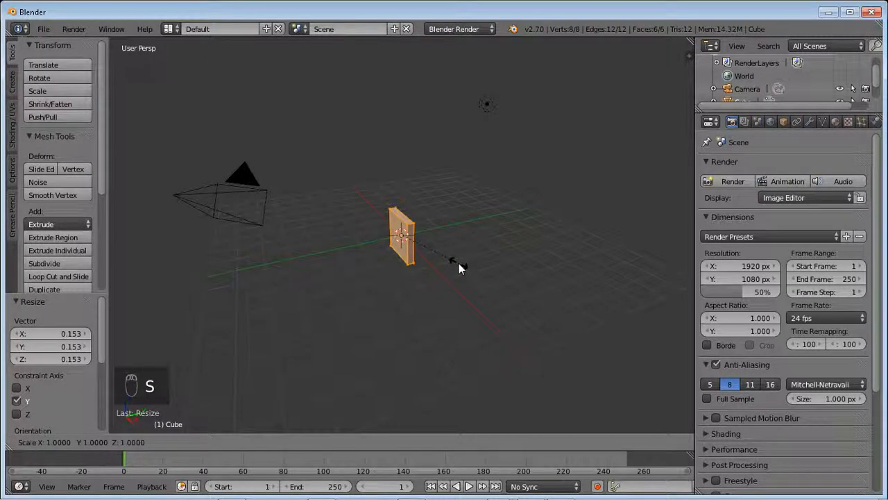
{"action": "key", "text": "z"}
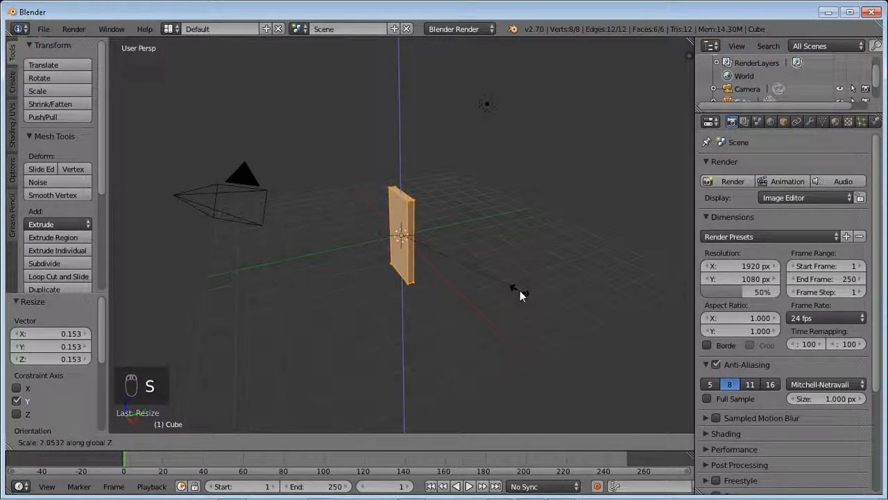
{"action": "left_click", "coordinate": [646, 364]}
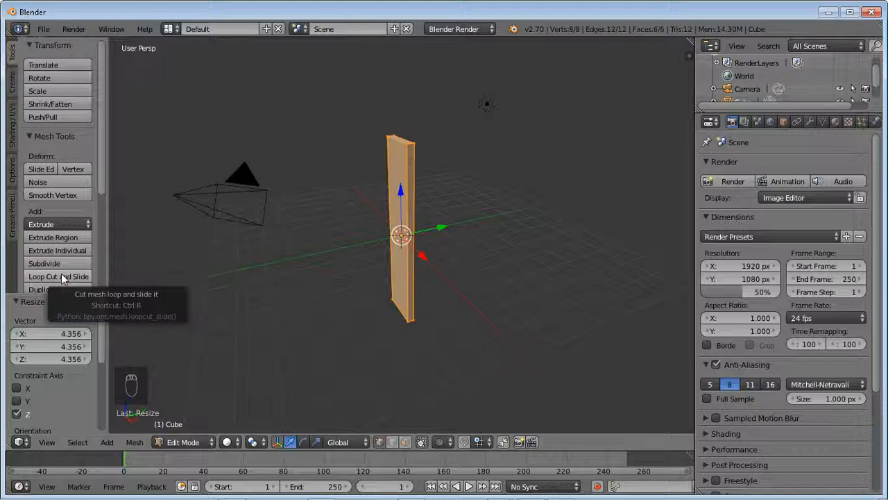
{"action": "key", "text": "ctrl+r"}
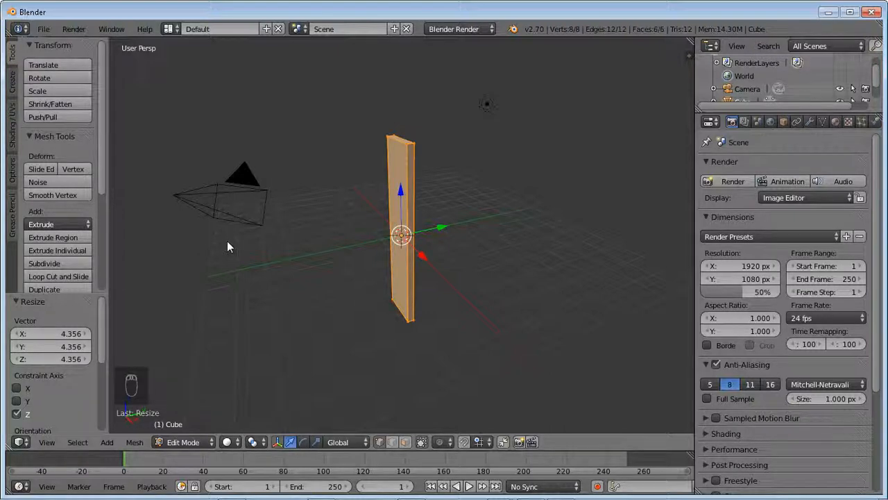
{"action": "key", "text": "ctrl+r"}
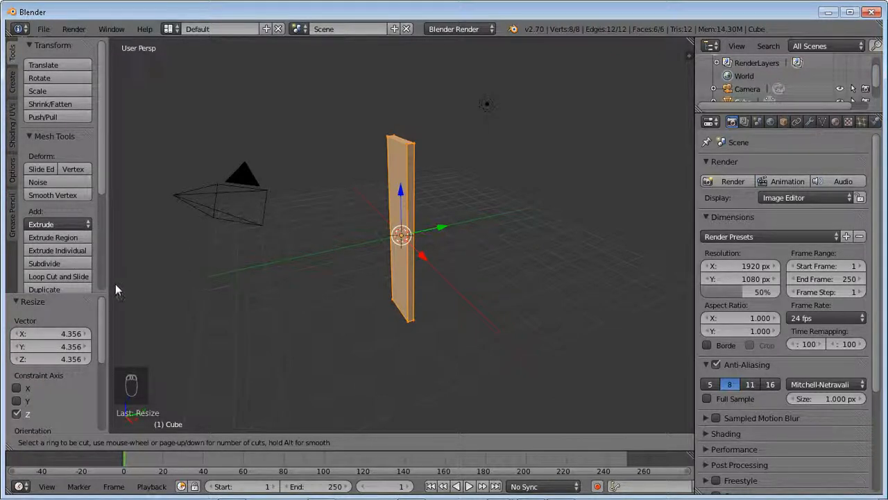
{"action": "left_click", "coordinate": [77, 277]}
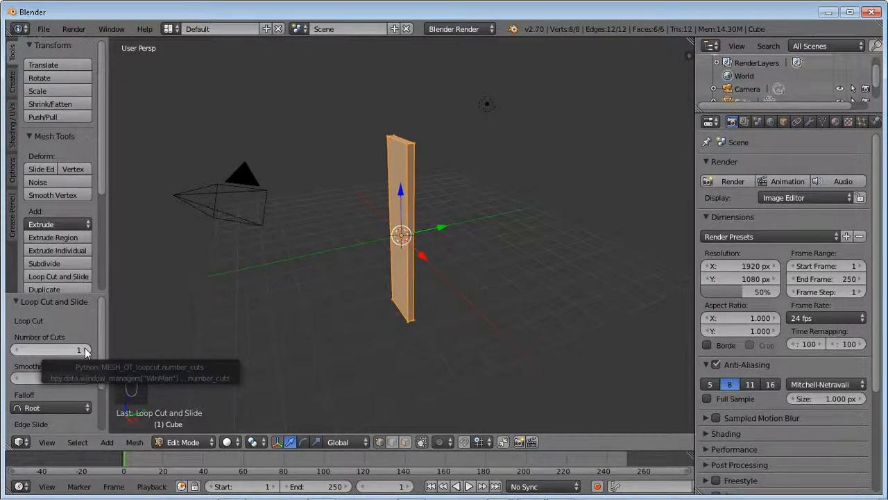
- Add three evenly spaced horizontal loop cuts across the plank's height, without sliding them
{"action": "key", "text": "ctrl+r"}
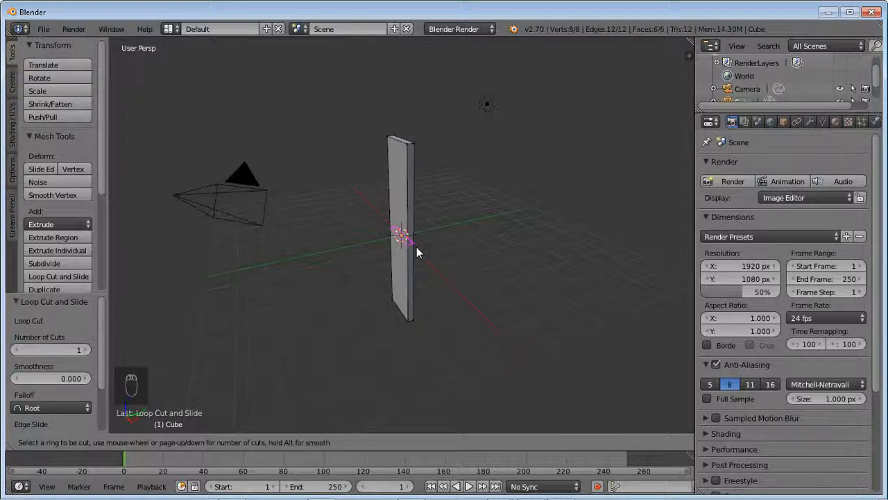
{"action": "scroll", "coordinate": [416, 247], "scroll_direction": "up", "scroll_amount": 1}
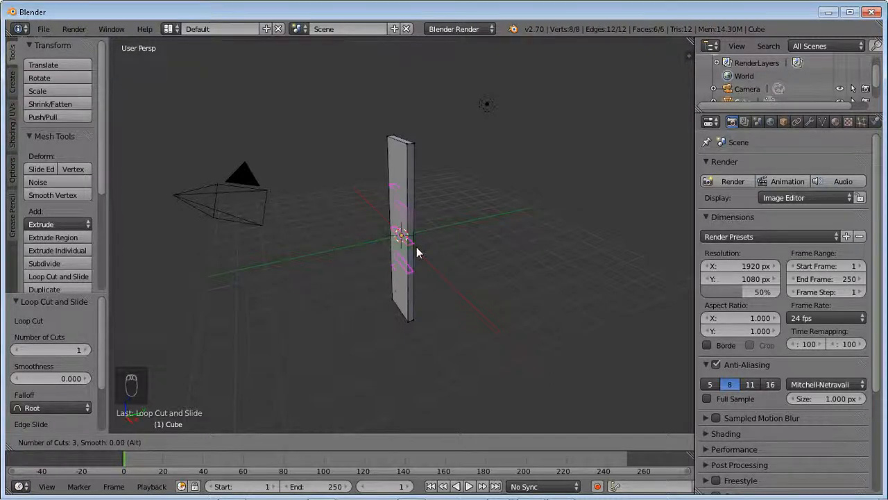
{"action": "scroll", "coordinate": [416, 253], "scroll_direction": "up", "scroll_amount": 1}
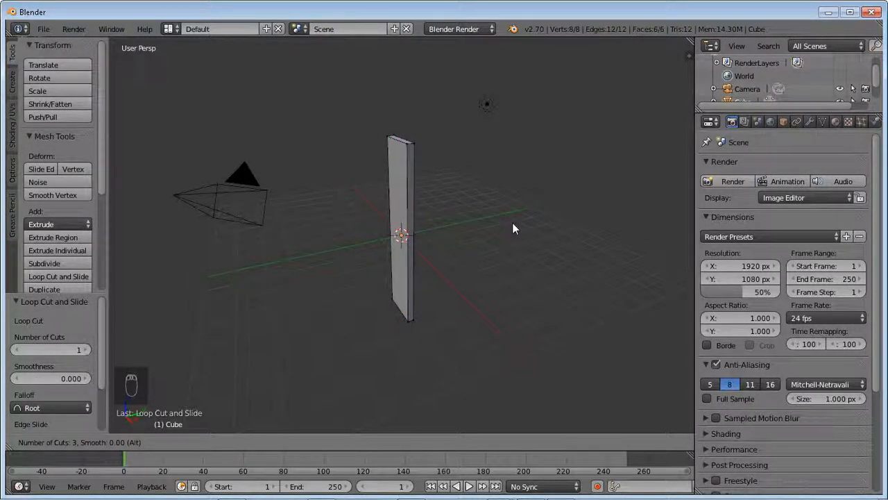
{"action": "left_click", "coordinate": [427, 220]}
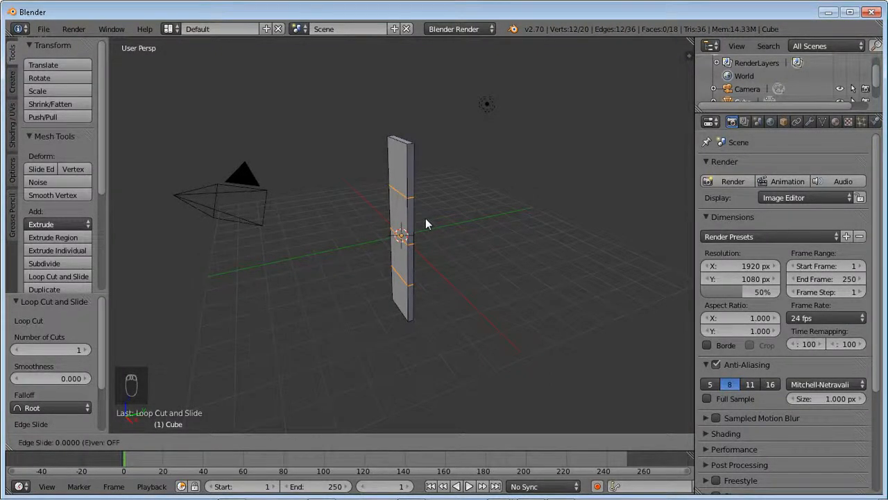
{"action": "left_click", "coordinate": [425, 218]}
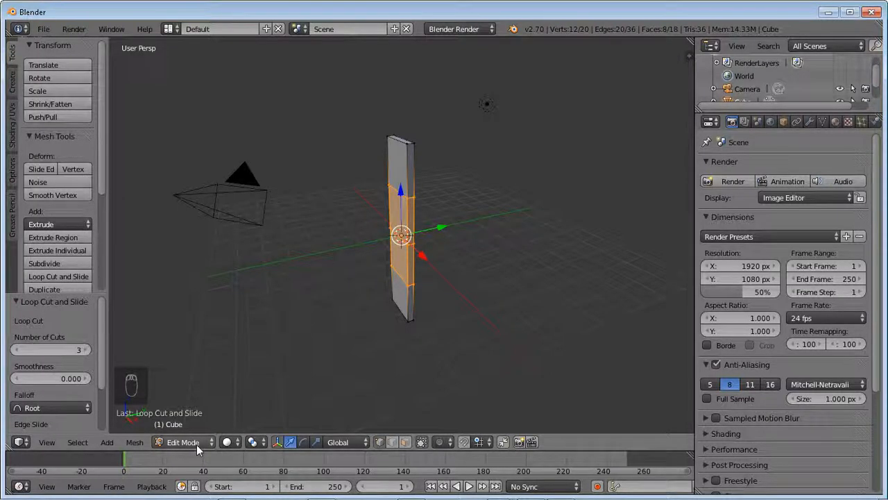
- Return the plank to Object Mode and add an Array modifier to it
{"action": "key", "text": "Tab"}
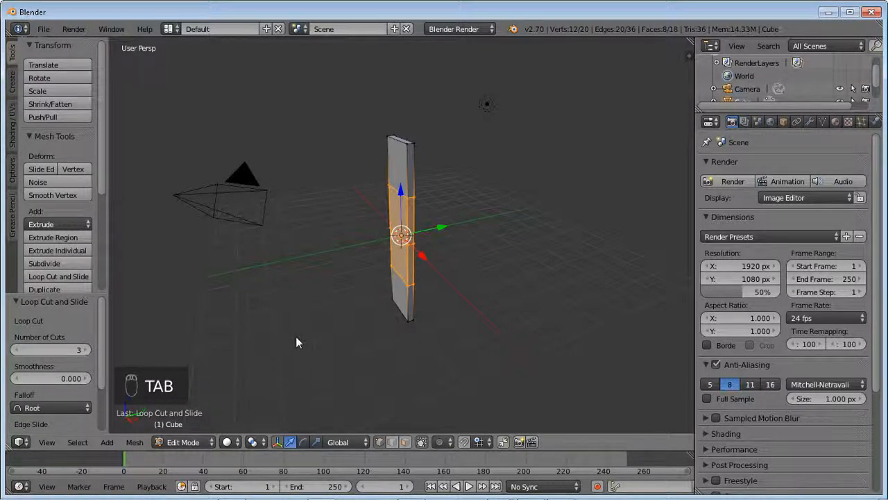
{"action": "key", "text": "Tab"}
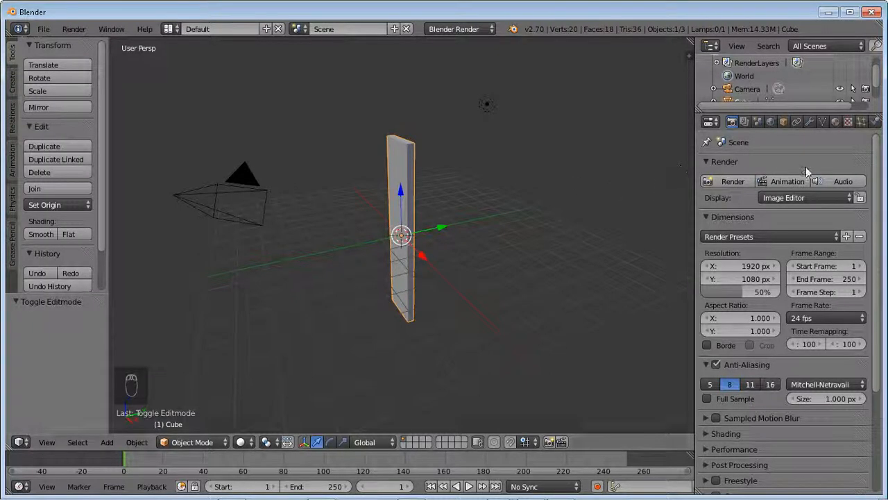
{"action": "left_click", "coordinate": [808, 121]}
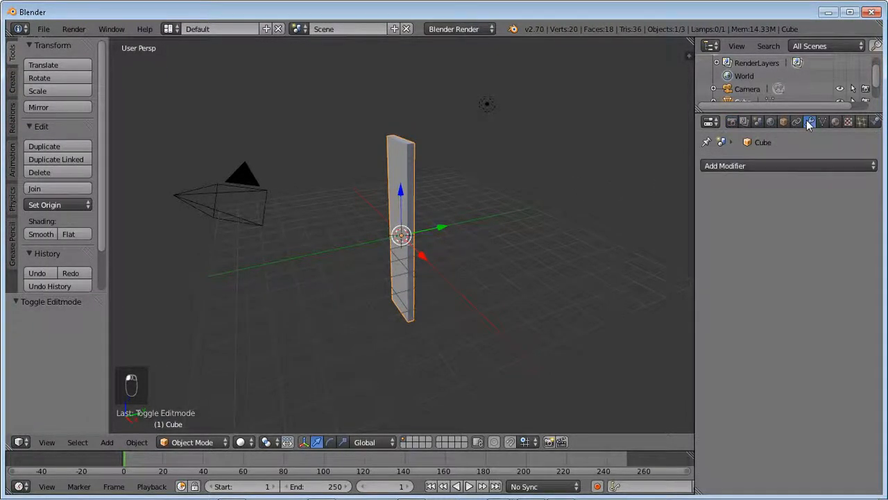
{"action": "left_click", "coordinate": [728, 167]}
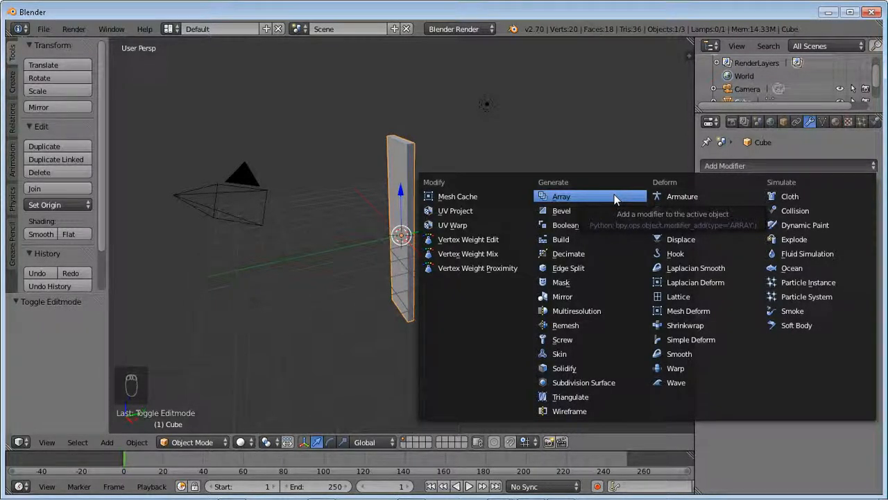
{"action": "left_click", "coordinate": [578, 196]}
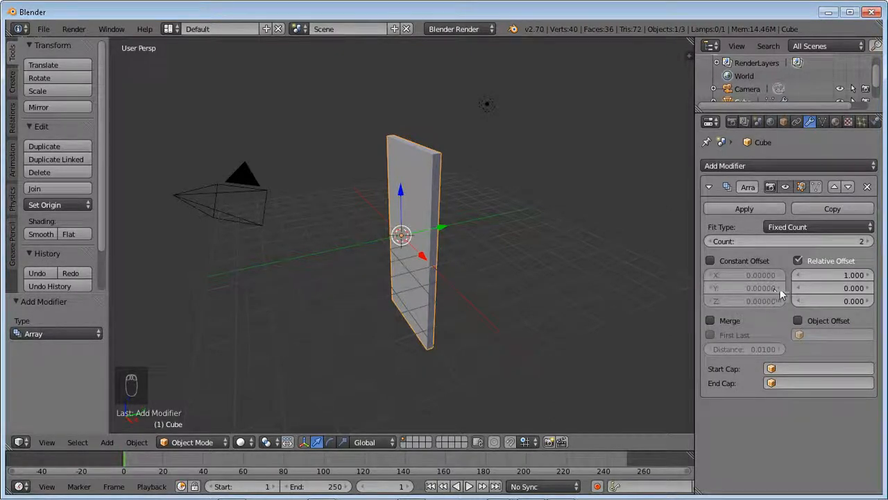
- Try relative X offsets between 1.0 and 1.5 for the array to vary the gap between planks
{"action": "left_click", "coordinate": [870, 276]}
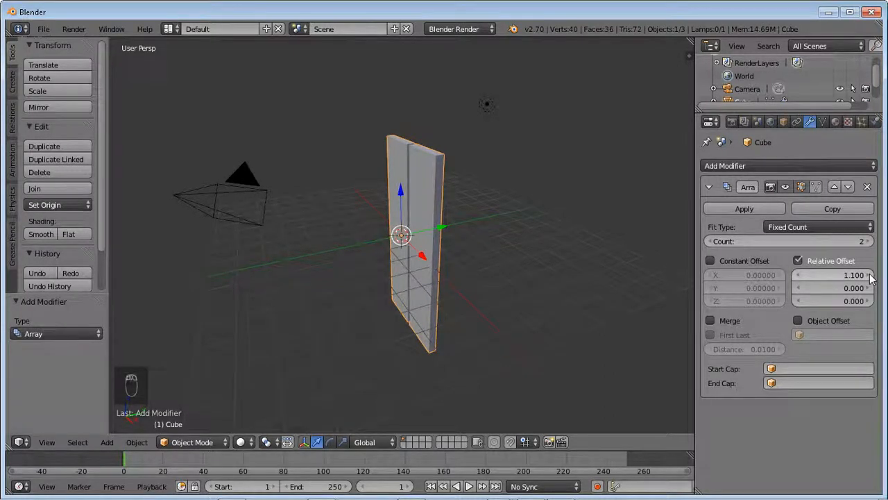
{"action": "left_click", "coordinate": [870, 276]}
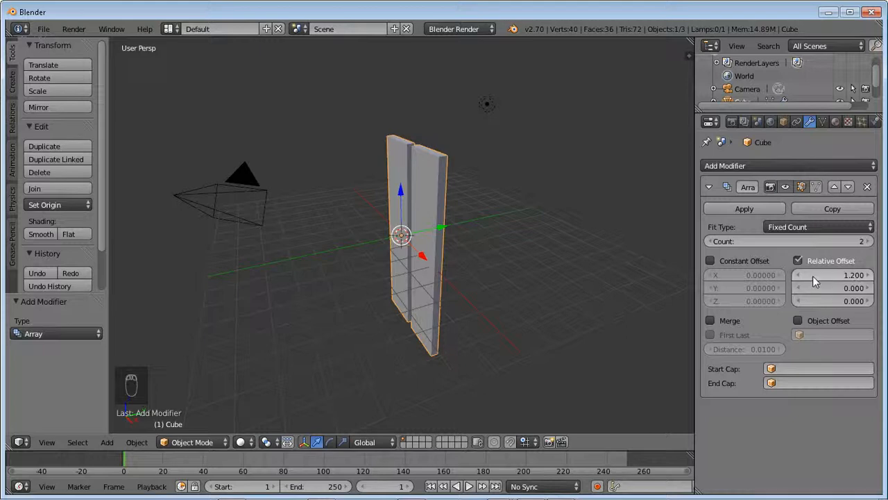
{"action": "left_click", "coordinate": [871, 275]}
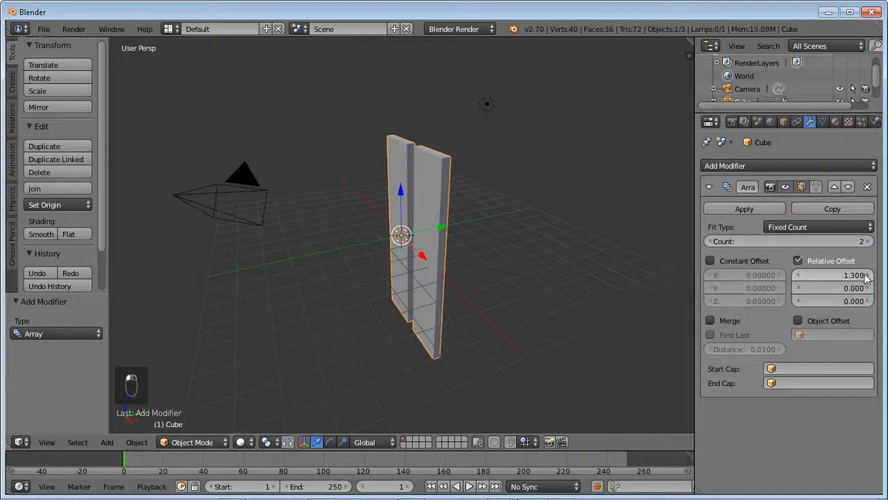
{"action": "left_click", "coordinate": [796, 276]}
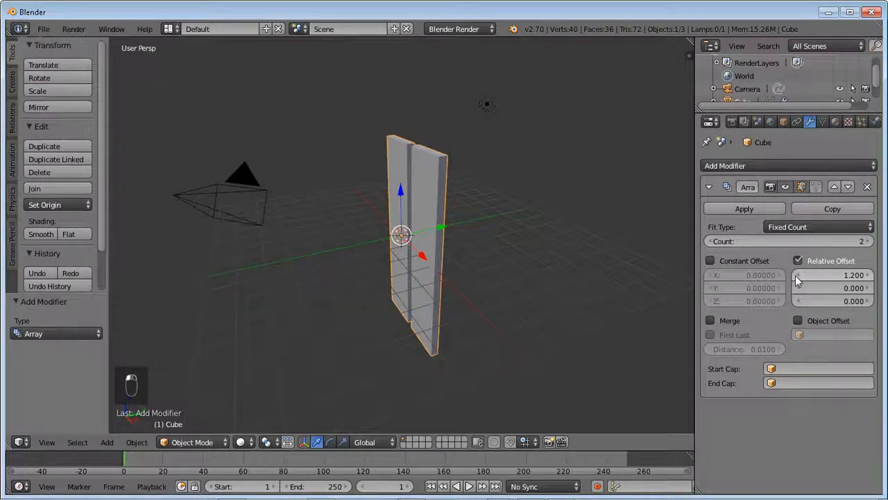
{"action": "left_click", "coordinate": [797, 277]}
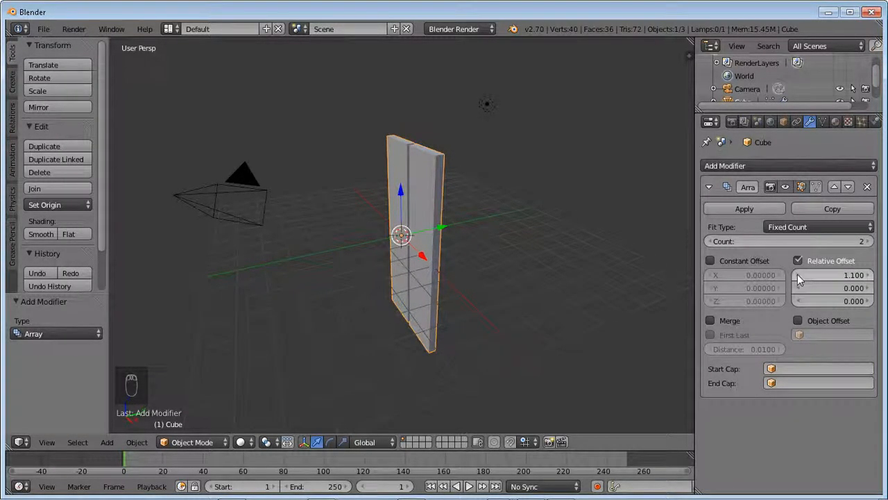
{"action": "left_click", "coordinate": [797, 275]}
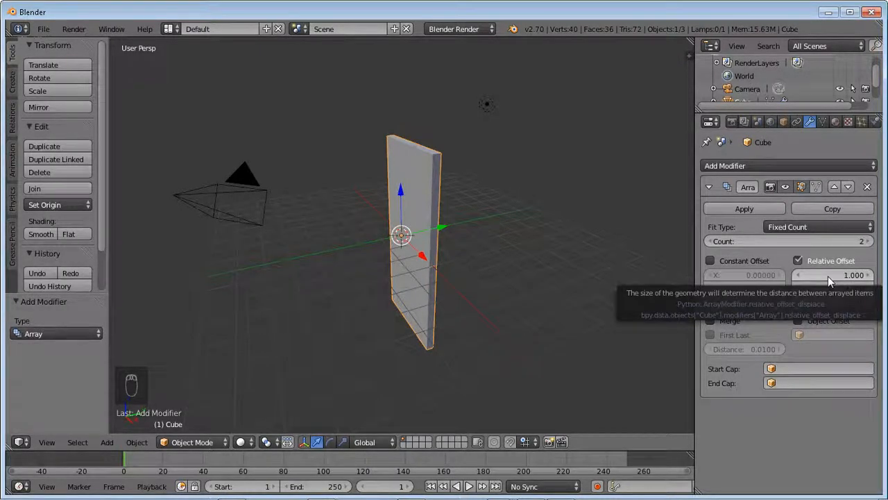
{"action": "left_click", "coordinate": [870, 276]}
{"action": "left_click", "coordinate": [870, 276]}
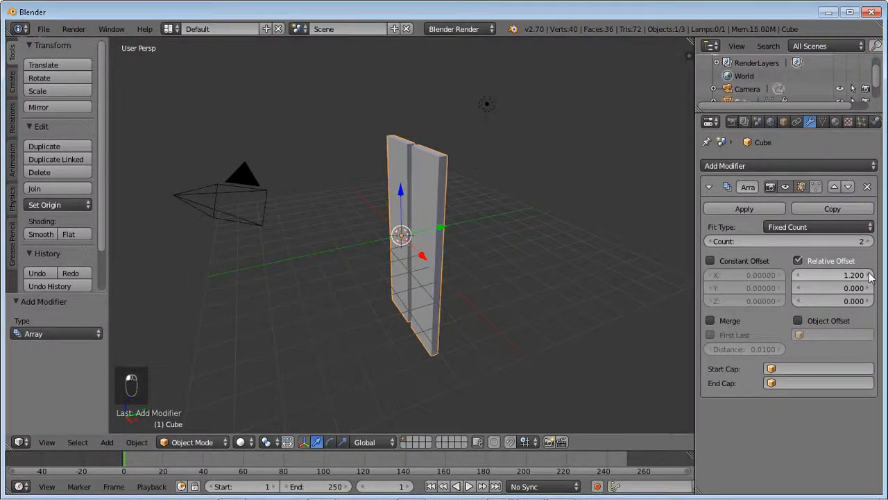
{"action": "left_click", "coordinate": [870, 275]}
{"action": "left_click", "coordinate": [869, 275]}
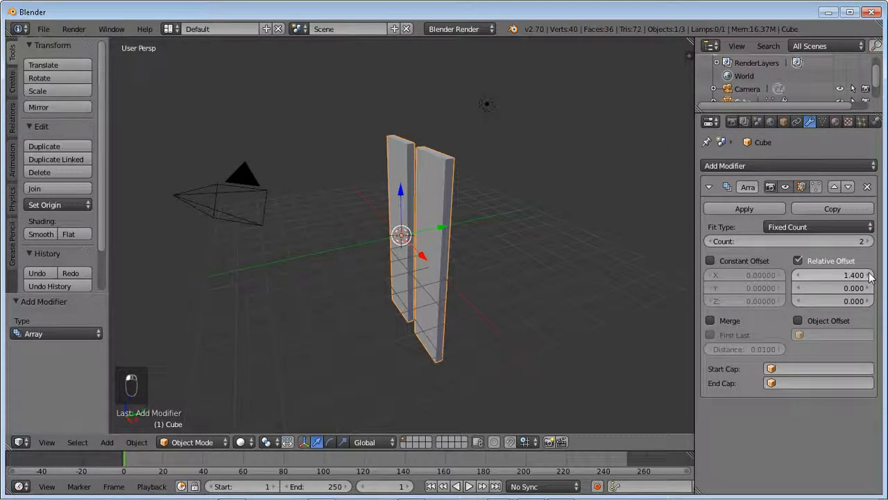
{"action": "left_click", "coordinate": [870, 275]}
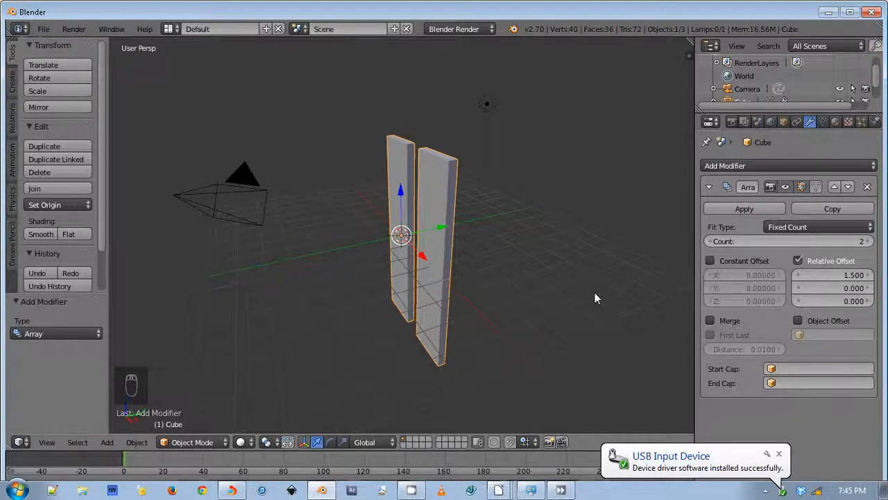
- Set the array's relative X offset to 1.05
{"action": "left_click", "coordinate": [854, 276]}
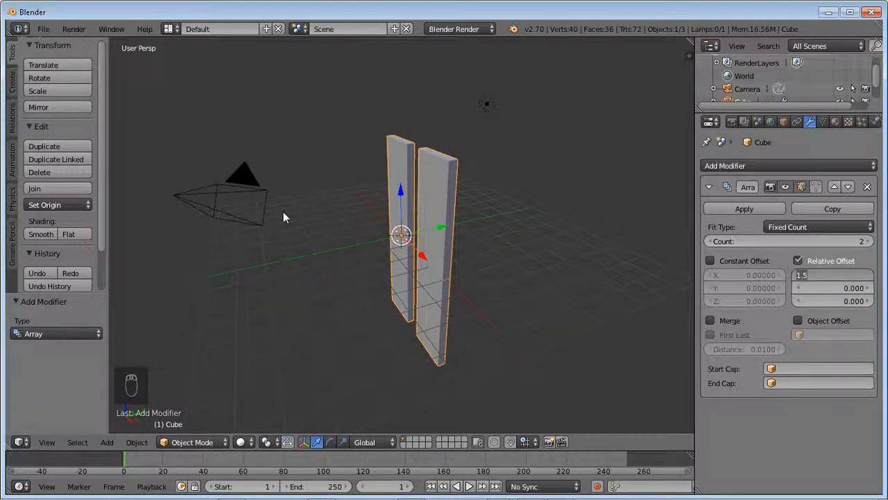
{"action": "key", "text": "BackSpace"}
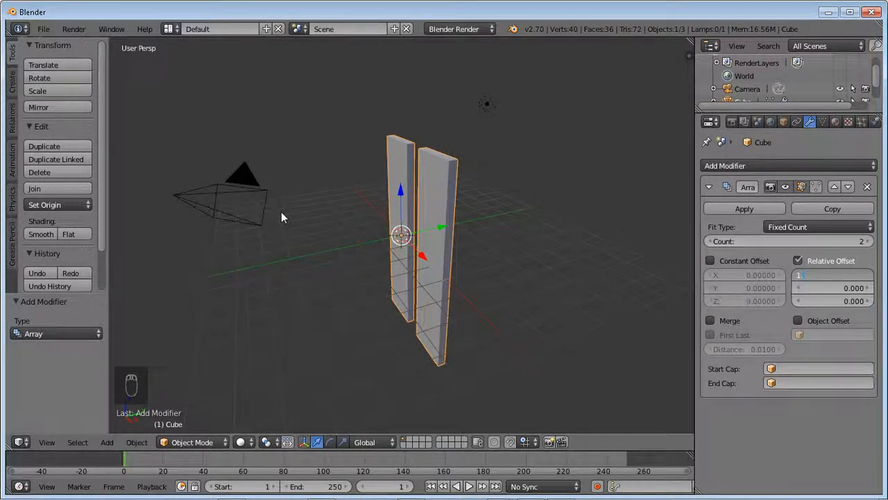
{"action": "type", "text": "05"}
{"action": "key", "text": "Return"}
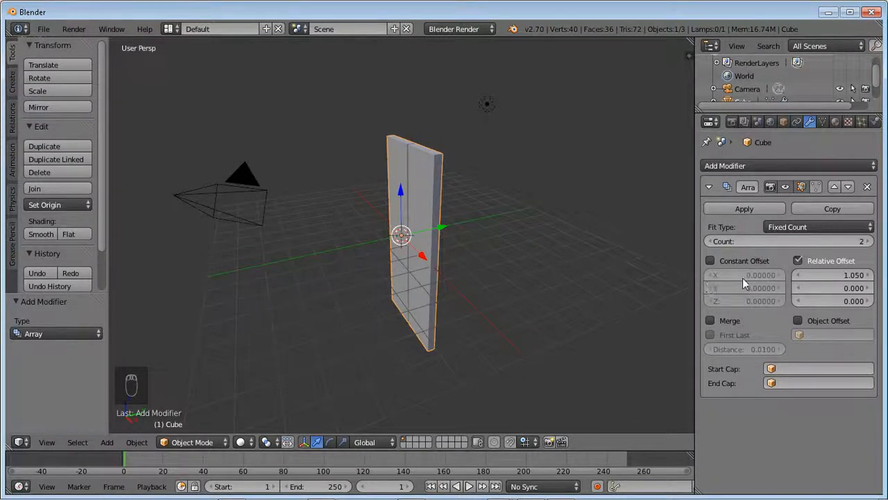
- Set the plank array's count to 10
{"action": "left_click", "coordinate": [865, 243]}
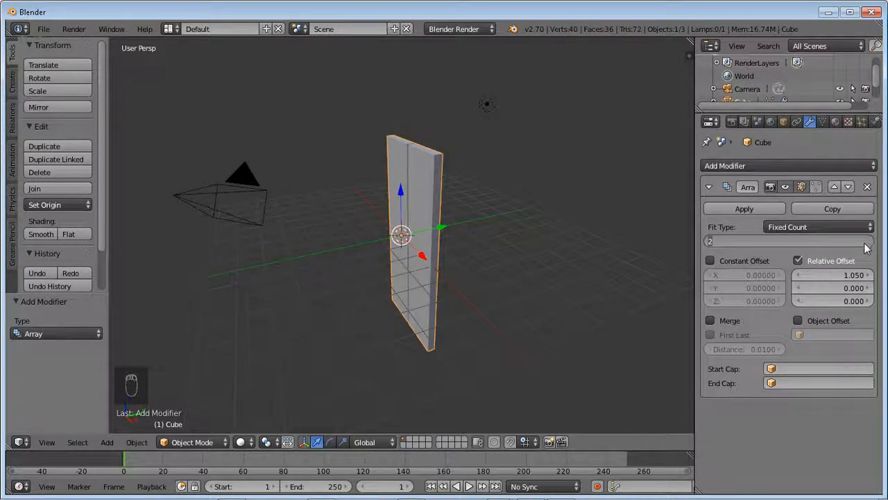
{"action": "type", "text": "10"}
{"action": "key", "text": "Return"}
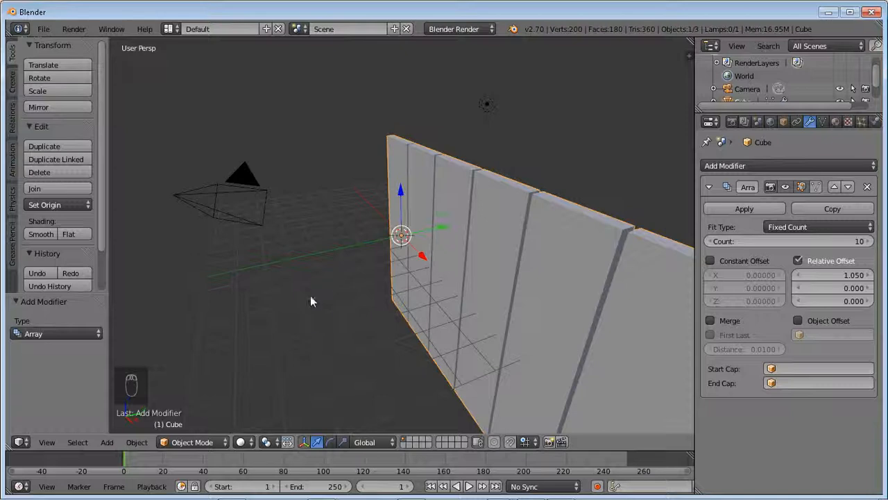
{"action": "middle_click_drag", "start_coordinate": [302, 330], "coordinate": [440, 310]}
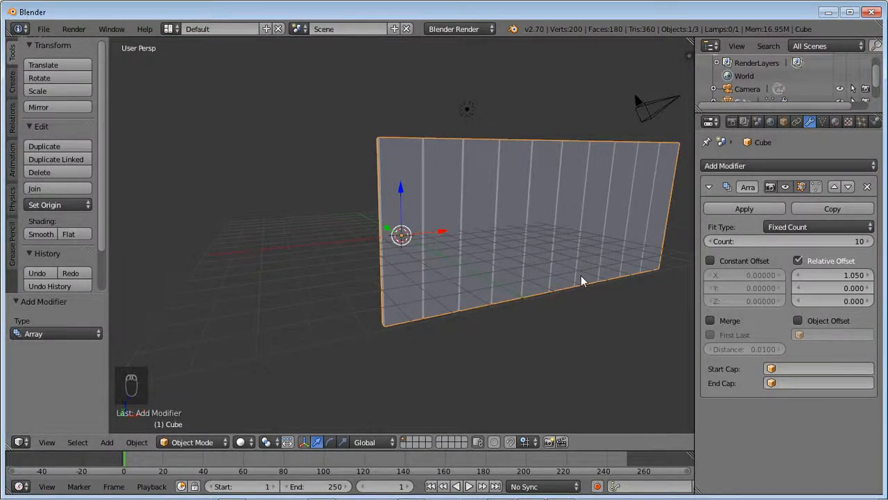
{"action": "mouse_move", "coordinate": [581, 276]}
{"action": "middle_mouse_down"}
{"action": "mouse_move", "coordinate": [564, 274]}
{"action": "mouse_move", "coordinate": [574, 281]}
{"action": "middle_mouse_up"}
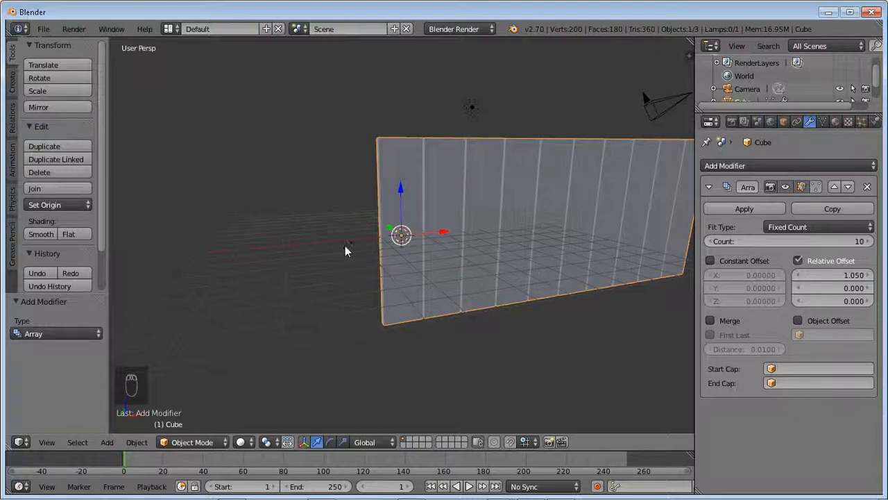
- Add a Bezier circle at the world origin, at the base of the plank row
{"action": "key", "text": "space"}
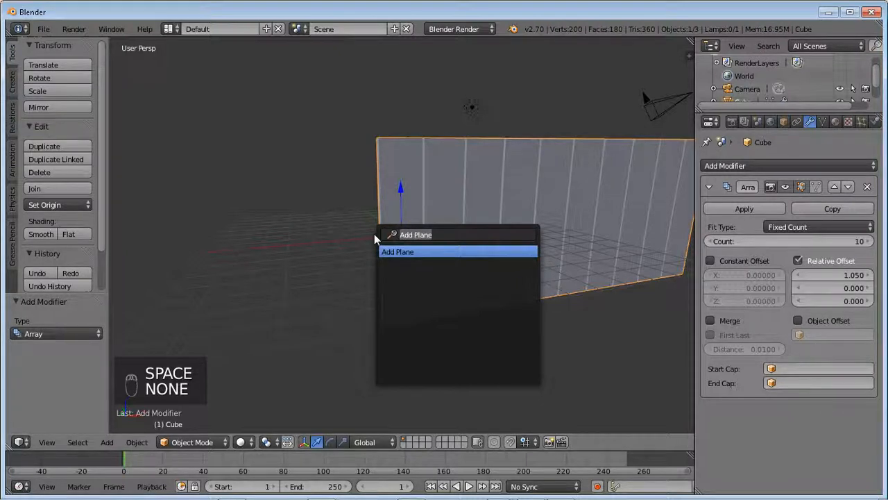
{"action": "type", "text": "ci"}
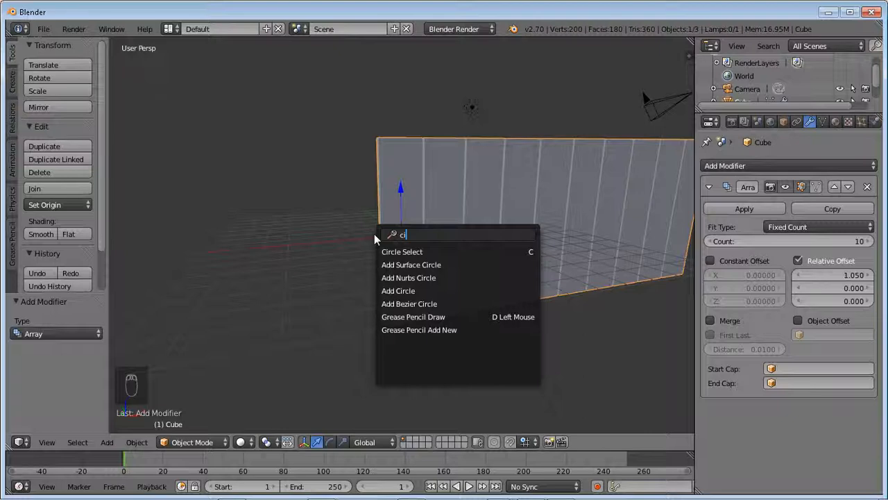
{"action": "type", "text": "r"}
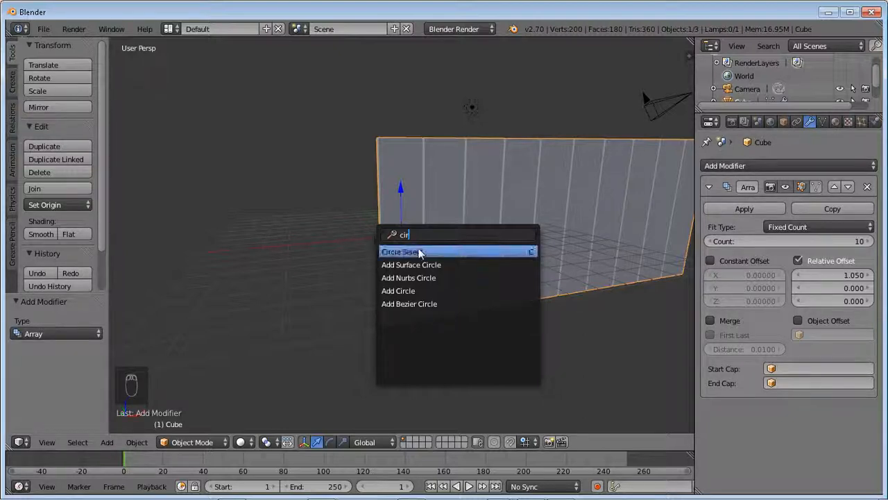
{"action": "left_click", "coordinate": [429, 305]}
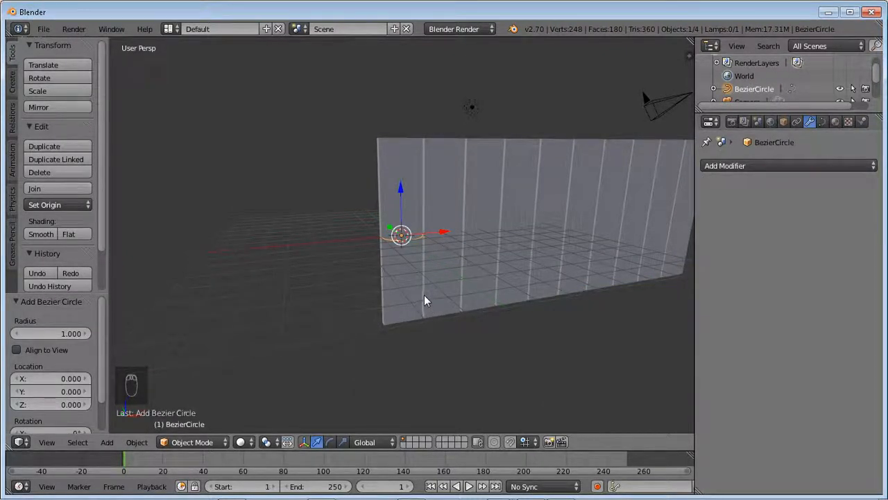
- Scale the Bezier circle uniformly by a factor of about -4.5
{"action": "middle_click_drag", "start_coordinate": [419, 293], "coordinate": [506, 304]}
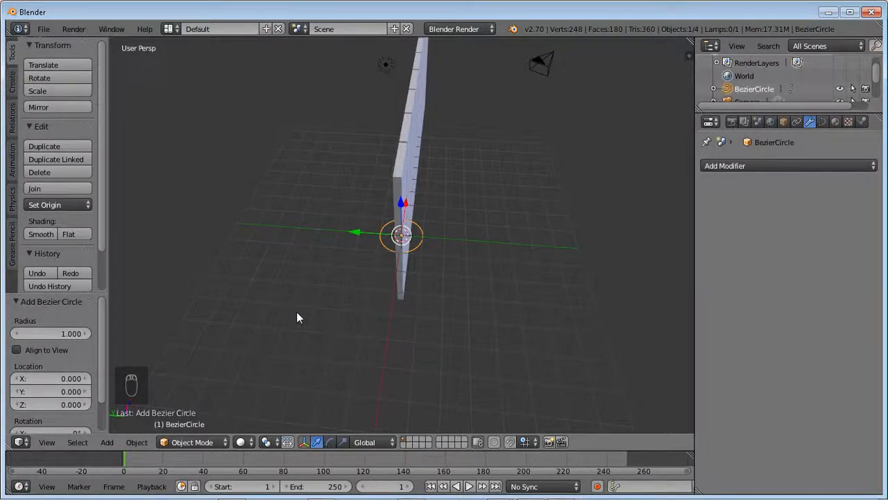
{"action": "key", "text": "s"}
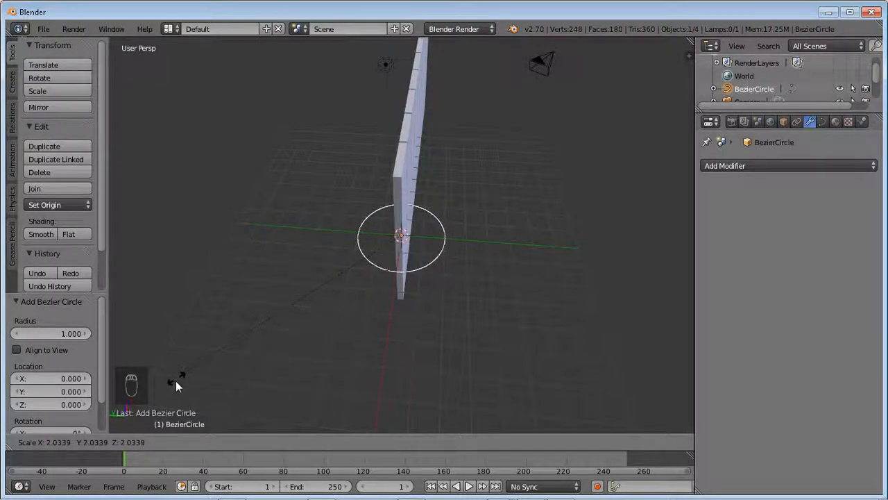
{"action": "right_click", "coordinate": [118, 413]}
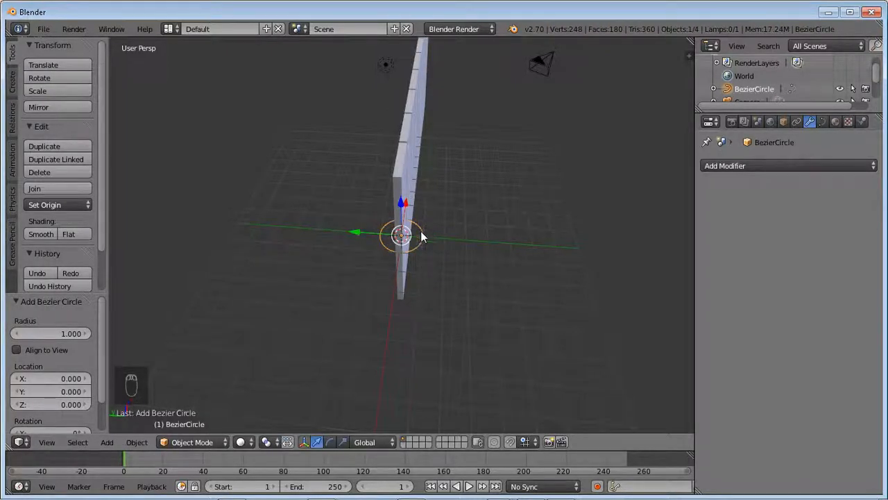
{"action": "key", "text": "s"}
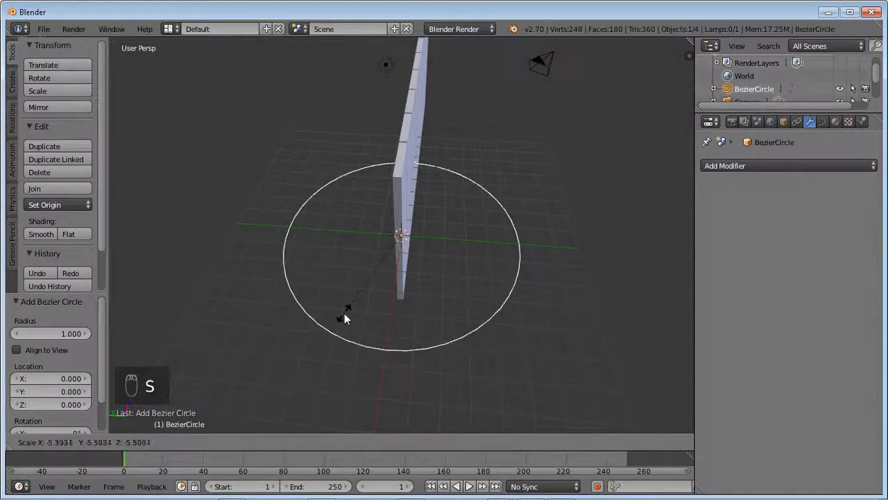
{"action": "left_click", "coordinate": [358, 304]}
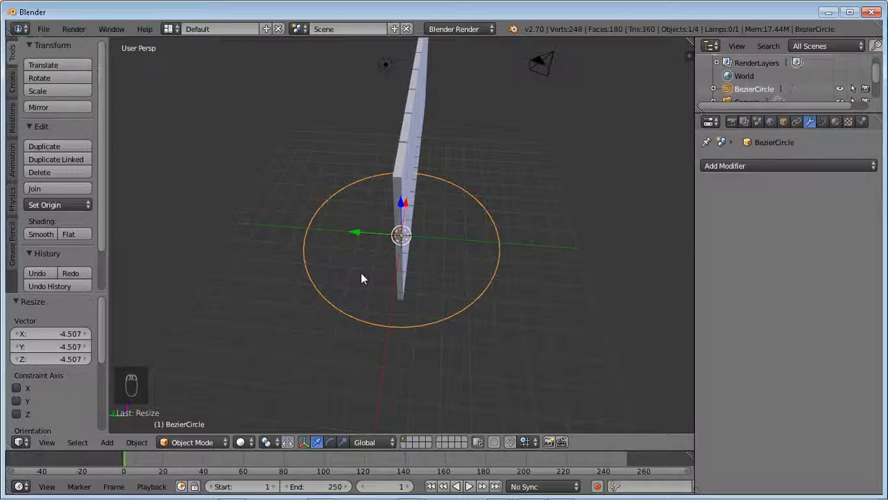
- Add a Curve modifier to the plank row after its Array modifier, with BezierCircle as the deforming object along the X axis
{"action": "right_click", "coordinate": [406, 163]}
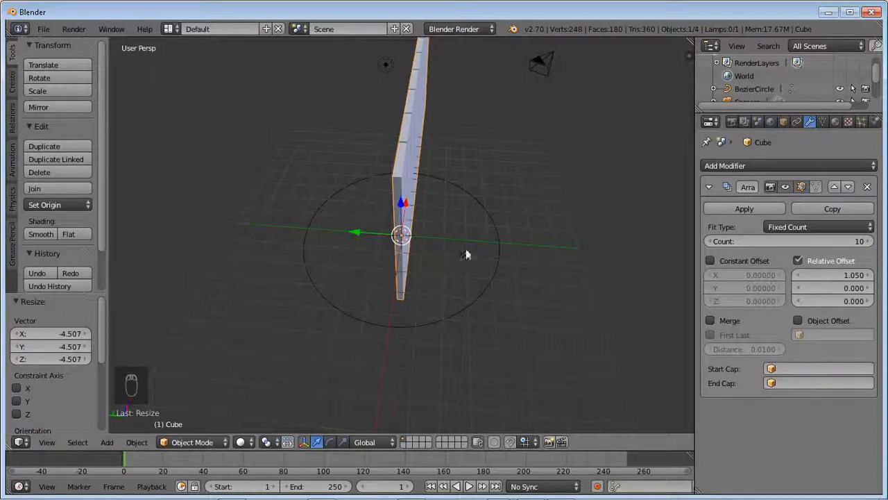
{"action": "left_click", "coordinate": [708, 184]}
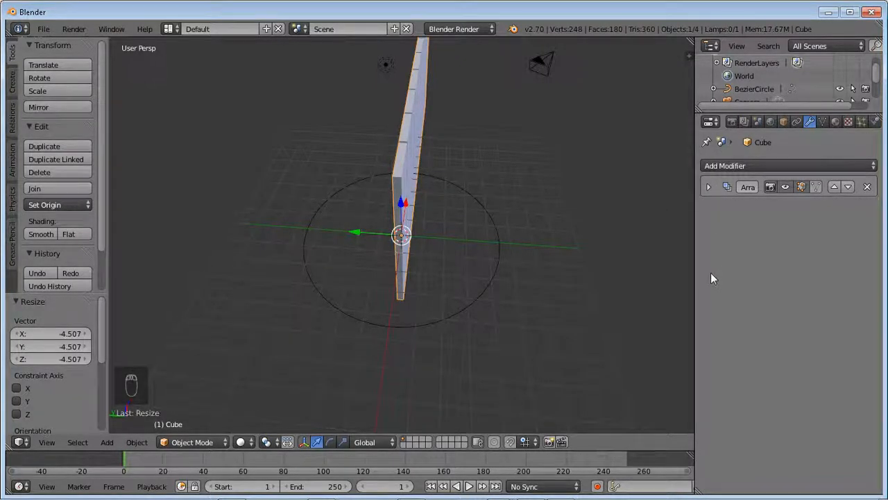
{"action": "left_click", "coordinate": [763, 168]}
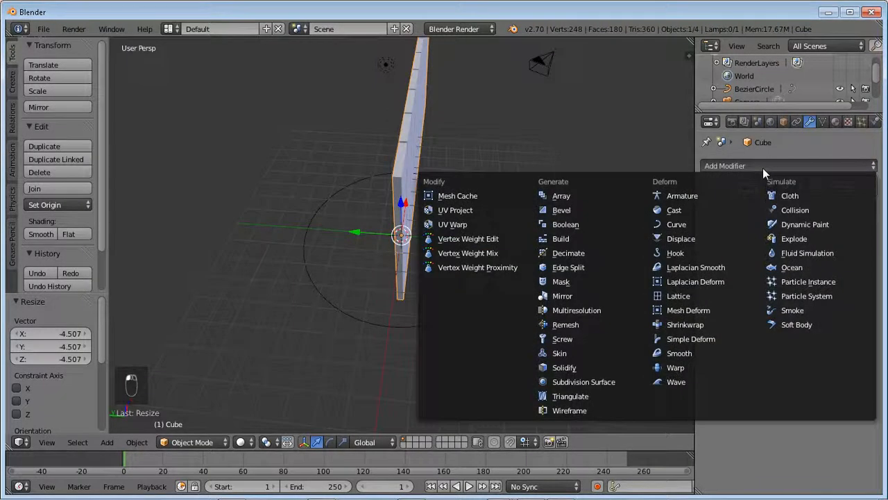
{"action": "left_click", "coordinate": [692, 224]}
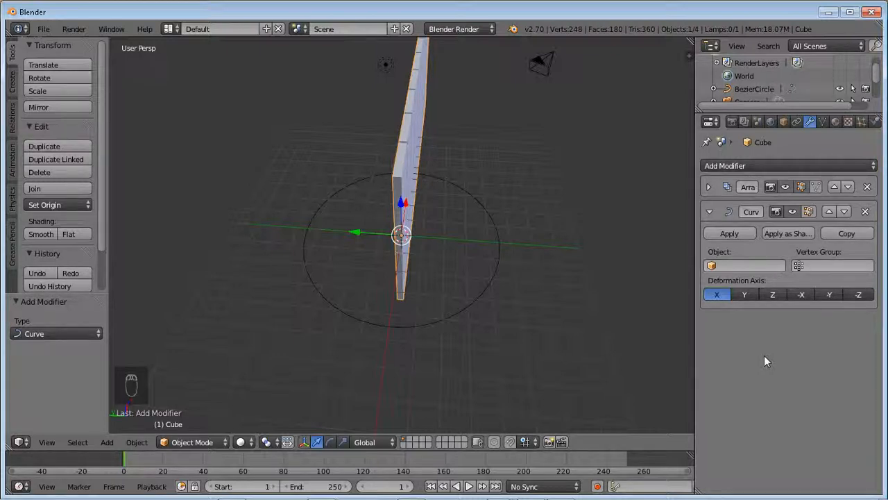
{"action": "left_click", "coordinate": [758, 266]}
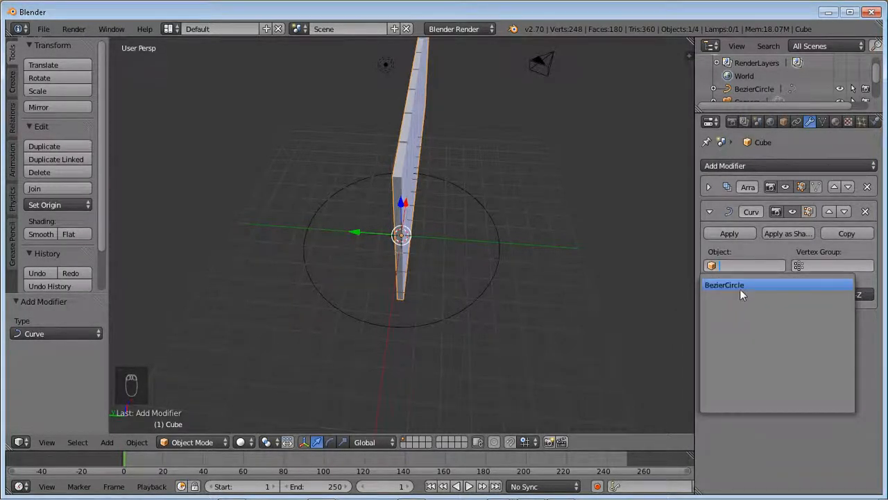
{"action": "left_click", "coordinate": [742, 286]}
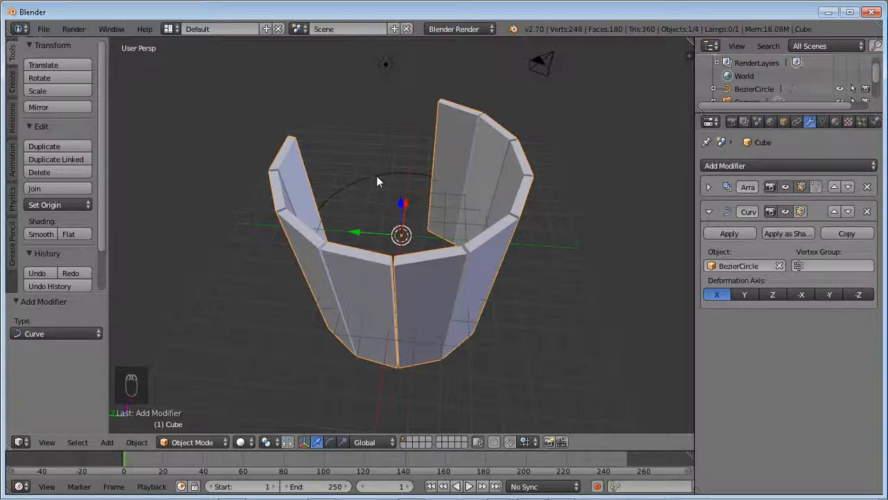
- Try the Fit Curve and Fit Length fit types in the plank's Array modifier and return to Fixed Count
{"action": "left_click", "coordinate": [709, 187]}
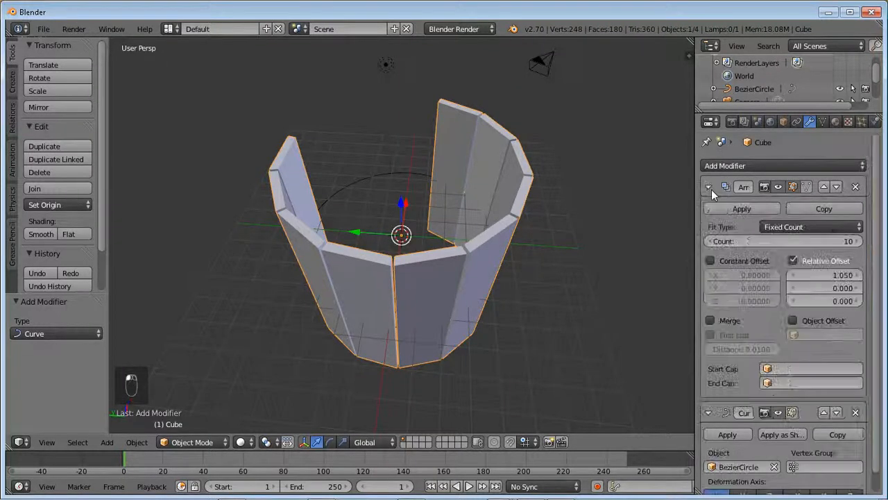
{"action": "left_click", "coordinate": [837, 229]}
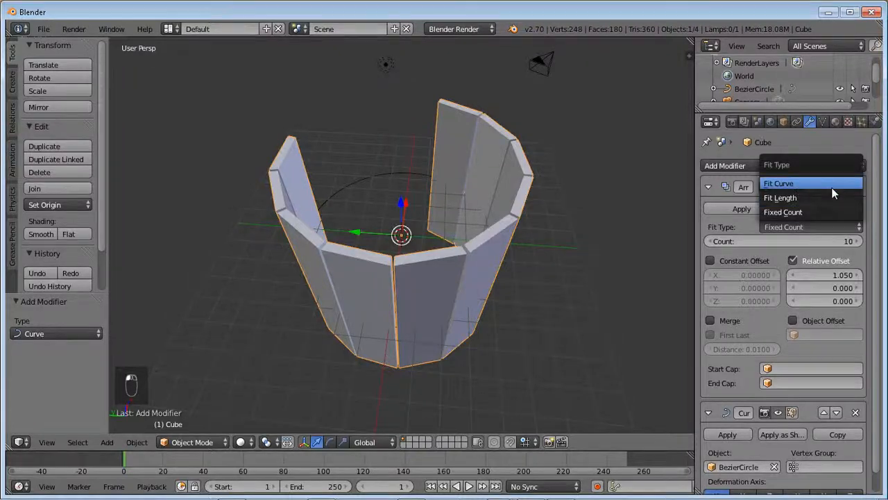
{"action": "left_click", "coordinate": [833, 183]}
{"action": "left_click", "coordinate": [814, 227]}
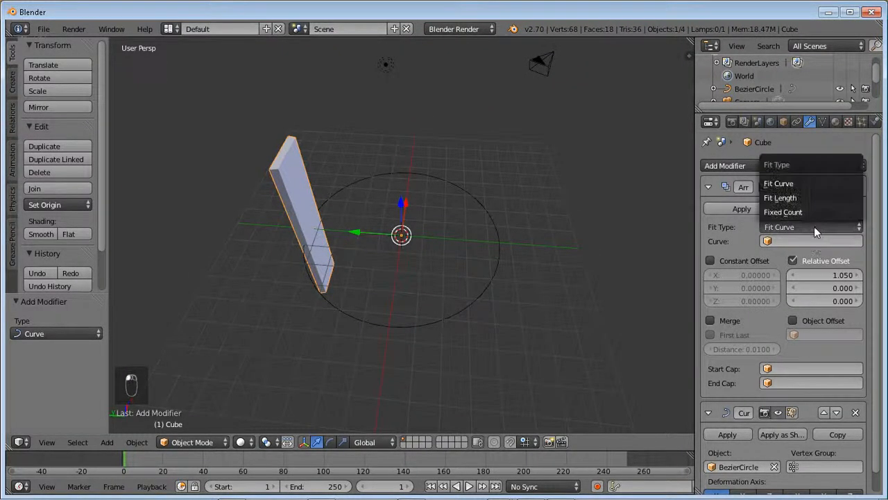
{"action": "left_click", "coordinate": [817, 197]}
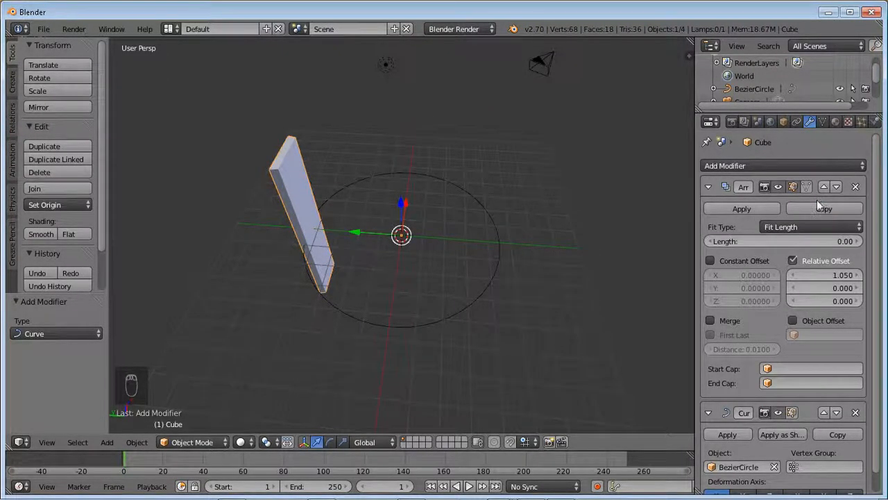
{"action": "left_click", "coordinate": [813, 227]}
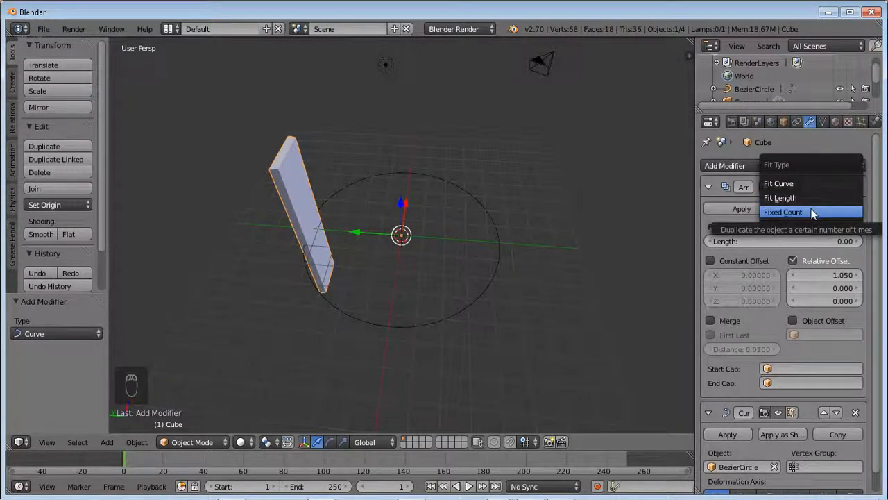
{"action": "left_click", "coordinate": [812, 212]}
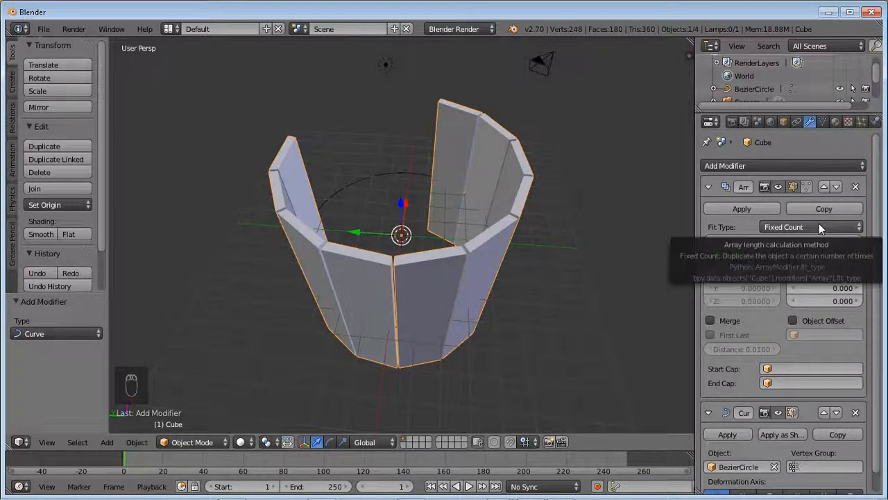
- Set the Array modifier's fit type to Fit Curve, using BezierCircle as the curve
{"action": "left_click", "coordinate": [820, 226]}
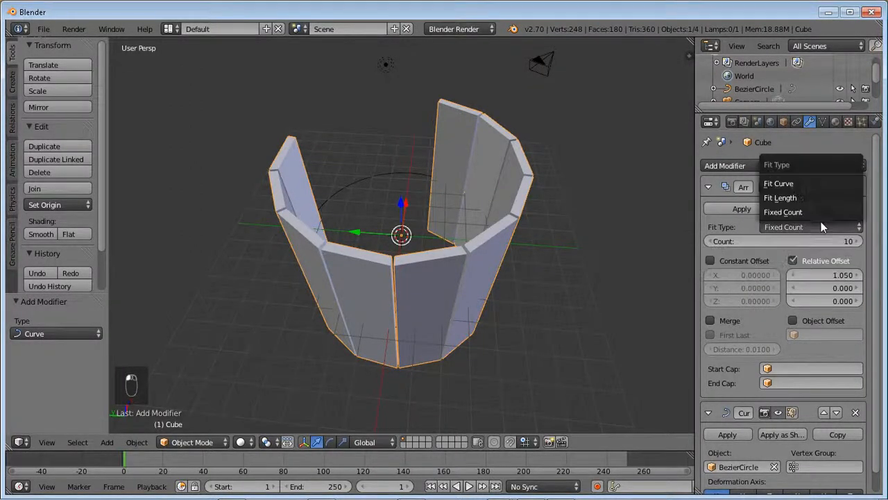
{"action": "left_click", "coordinate": [813, 185]}
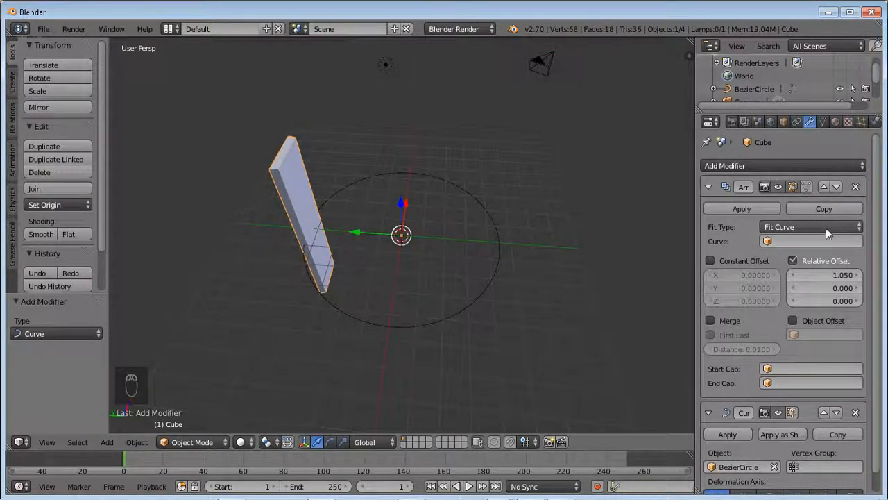
{"action": "left_click", "coordinate": [807, 244]}
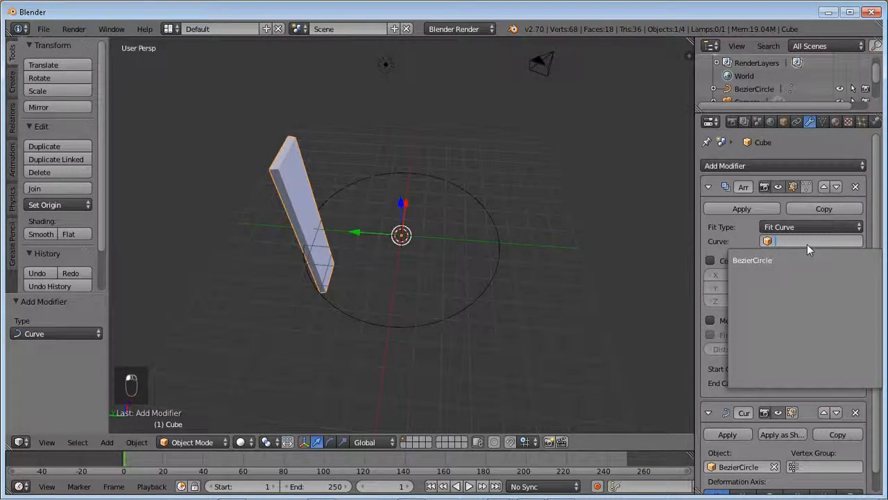
{"action": "left_click", "coordinate": [800, 266]}
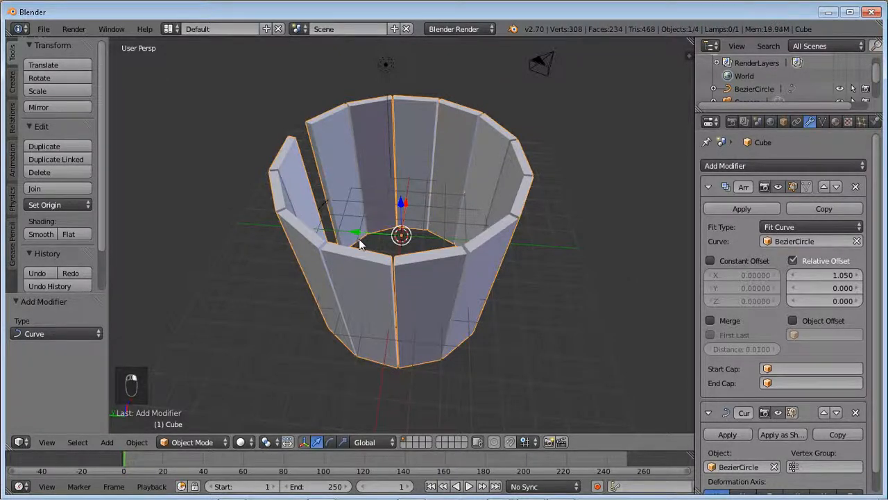
- Scale the Bezier circle uniformly to about 0.67 to close the gap in the ring of planks
{"action": "middle_click_drag", "start_coordinate": [389, 286], "coordinate": [507, 269]}
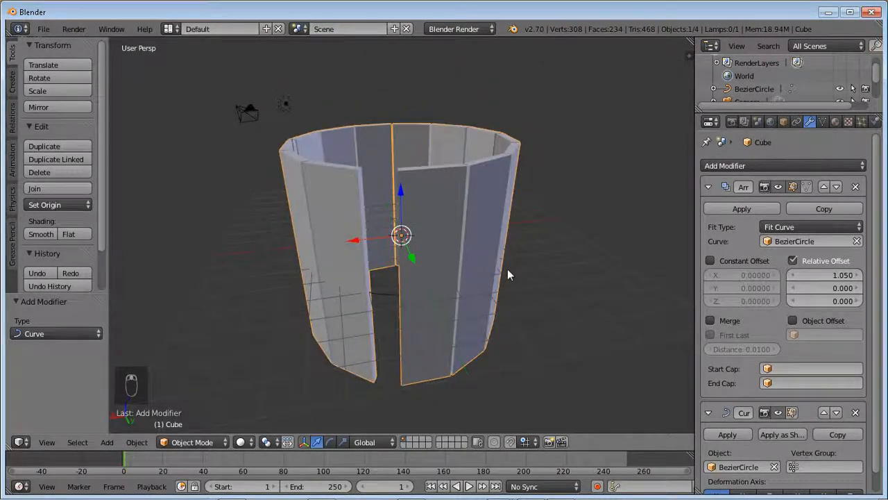
{"action": "right_click", "coordinate": [381, 295]}
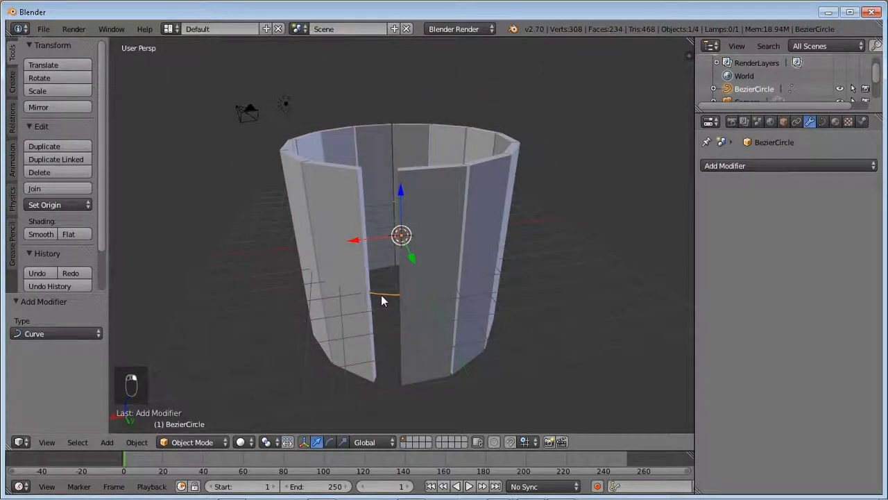
{"action": "key", "text": "s"}
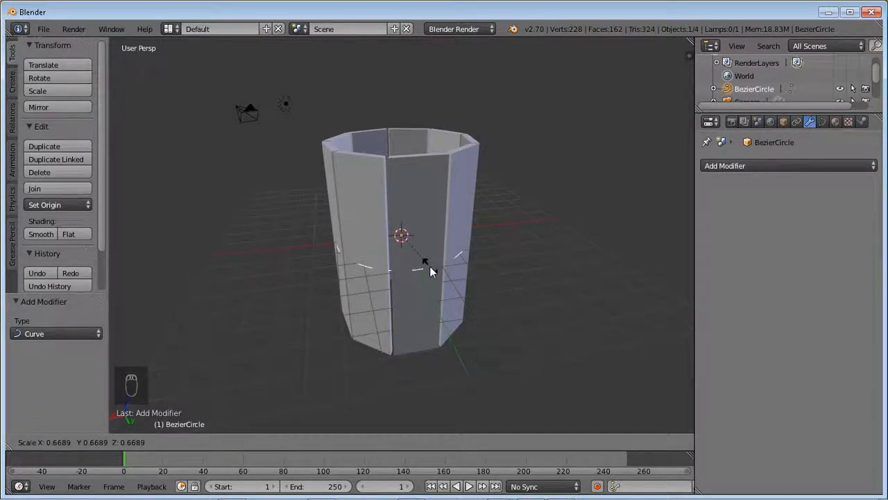
{"action": "left_click", "coordinate": [431, 271]}
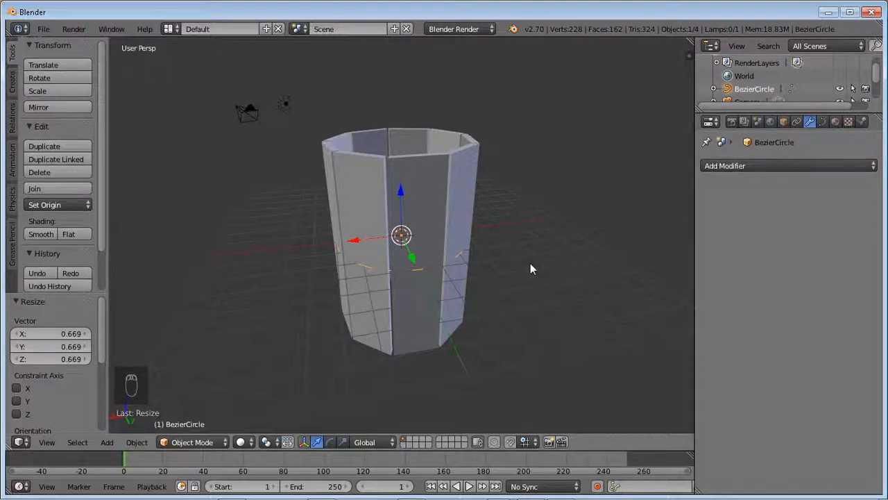
- Scale the plank ring by about 1.25 along the Y axis to thicken the planks, and check it from above
{"action": "right_click", "coordinate": [441, 186]}
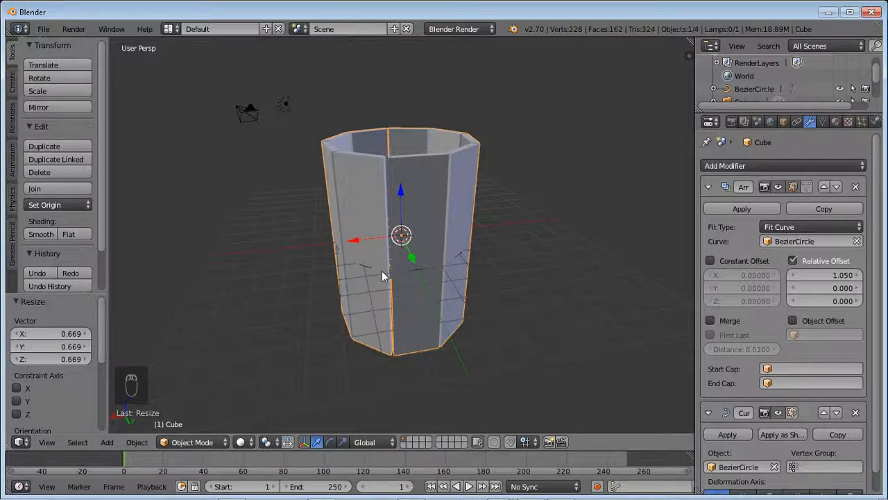
{"action": "key", "text": "s"}
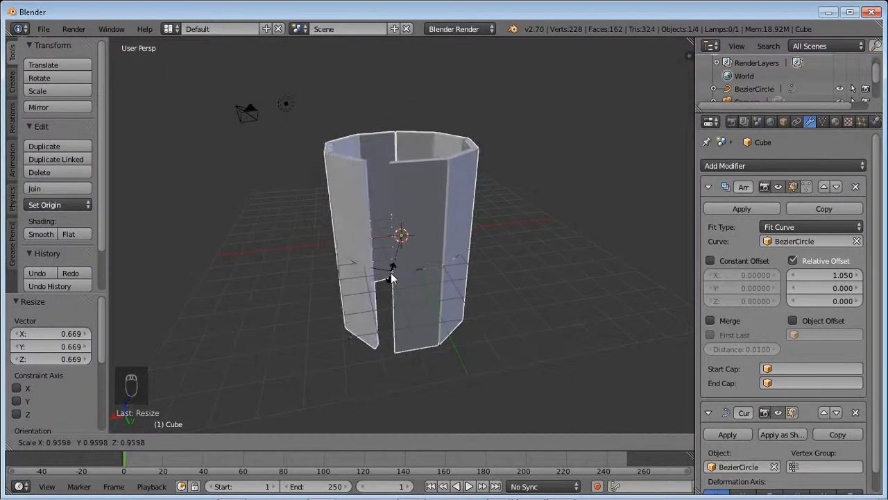
{"action": "key", "text": "y"}
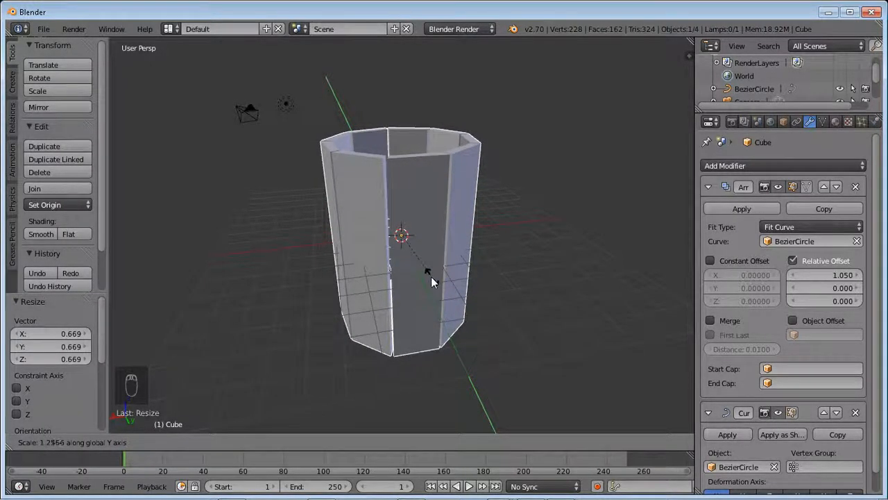
{"action": "left_click", "coordinate": [431, 276]}
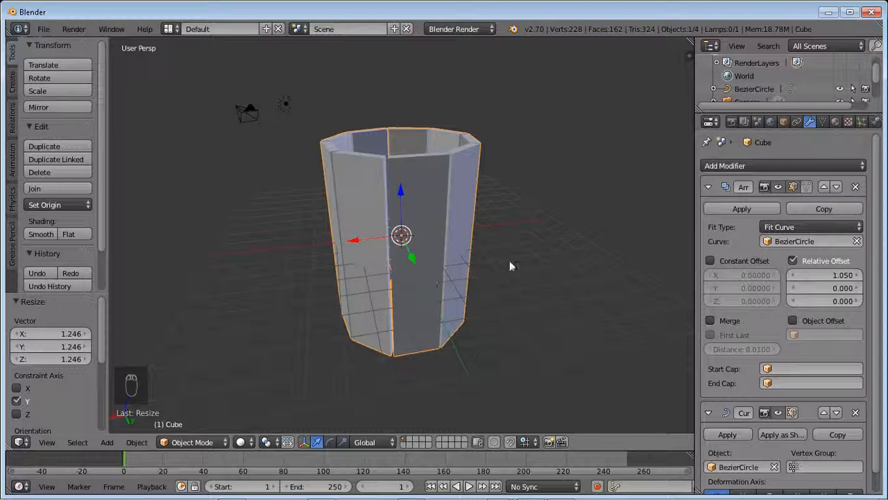
{"action": "middle_click_drag", "start_coordinate": [519, 268], "coordinate": [536, 349]}
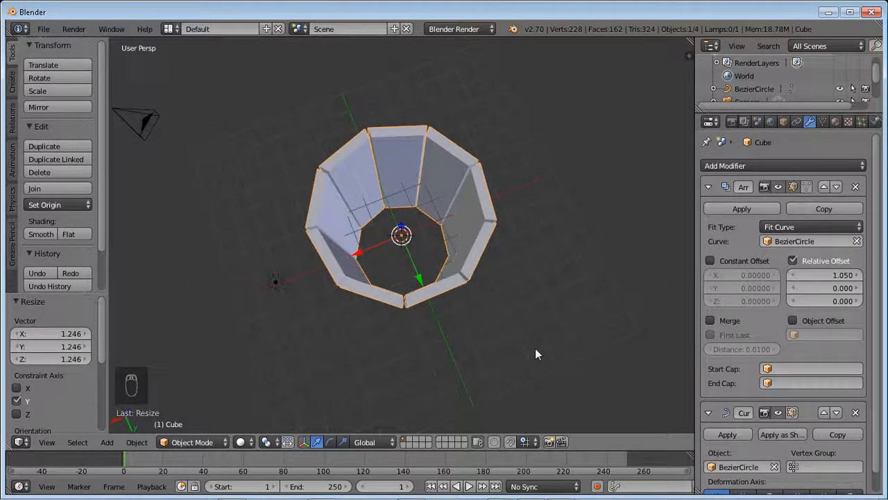
{"action": "middle_click_drag", "start_coordinate": [491, 325], "coordinate": [464, 284]}
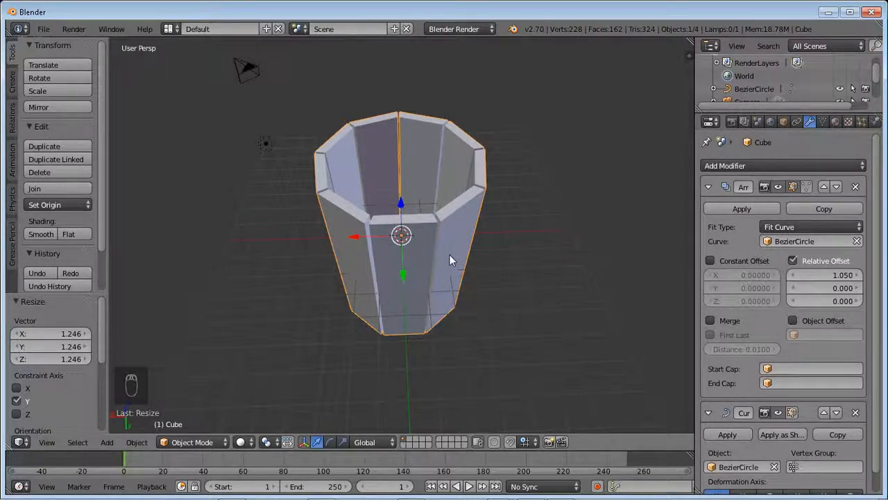
- Scale the planks uniformly to about 0.72, and enlarge the Bezier circle by a factor of about 1.22
{"action": "key", "text": "s"}
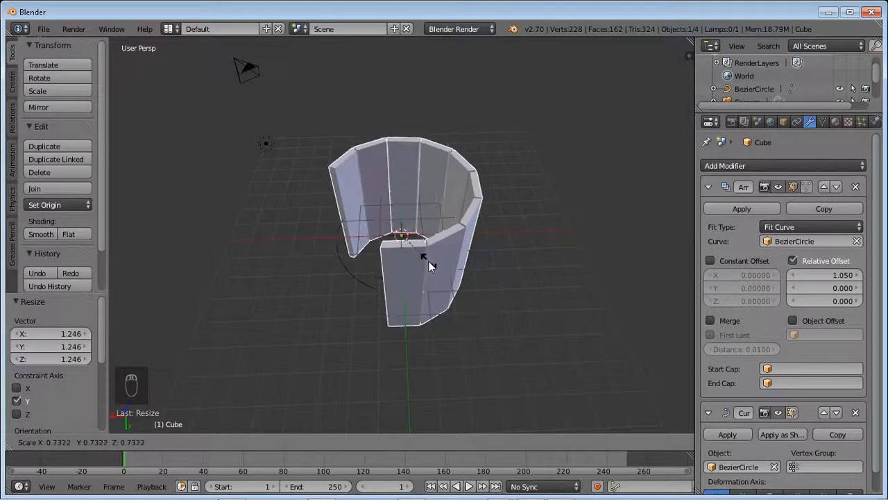
{"action": "left_click", "coordinate": [428, 266]}
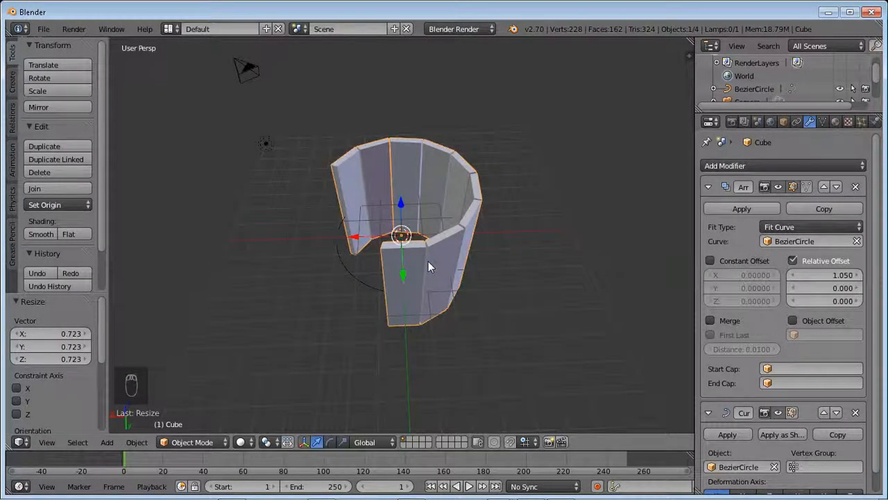
{"action": "right_click", "coordinate": [350, 274]}
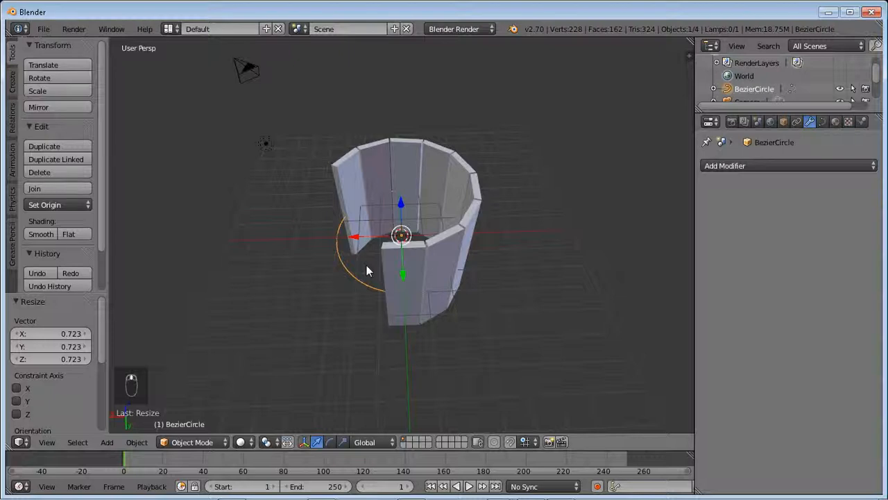
{"action": "key", "text": "s"}
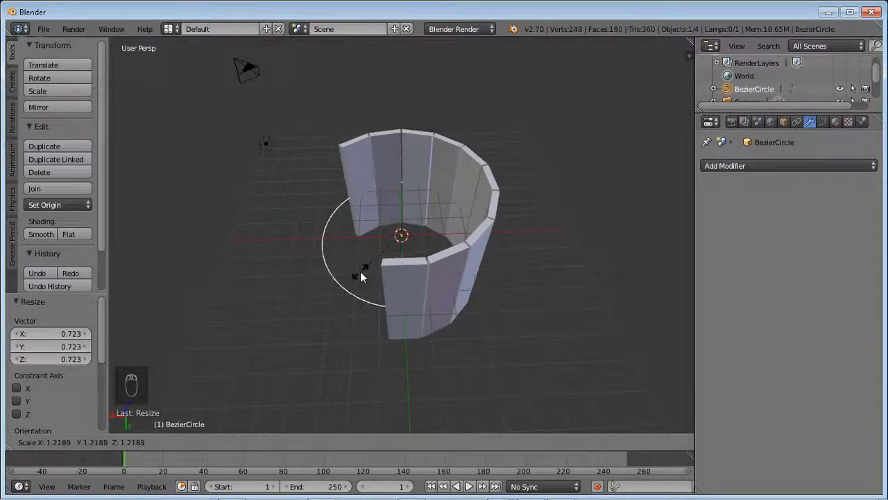
{"action": "left_click", "coordinate": [360, 272]}
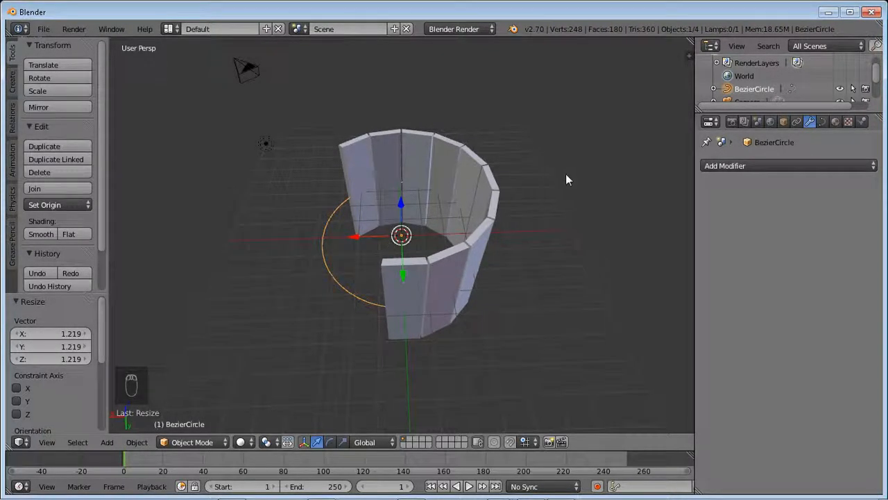
- Reselect Fit Curve as the planks' Array fit type, and scale the Bezier circle uniformly to about 0.91
{"action": "right_click", "coordinate": [459, 246]}
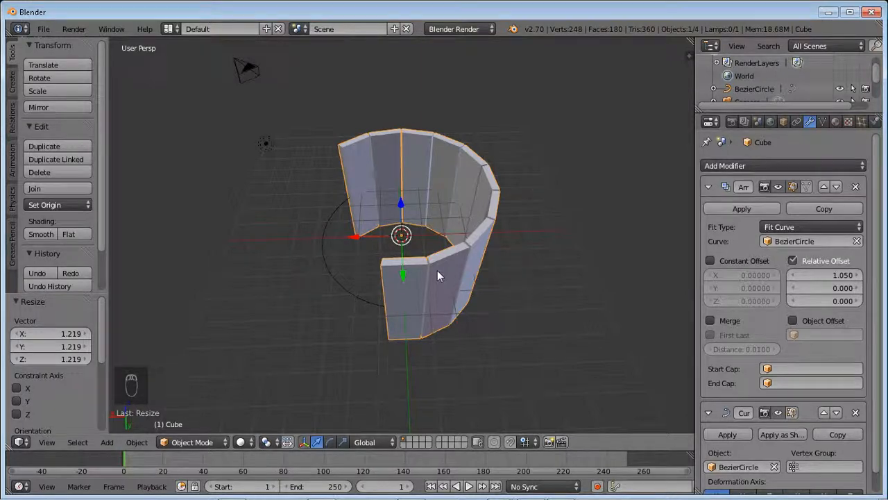
{"action": "left_click", "coordinate": [793, 227]}
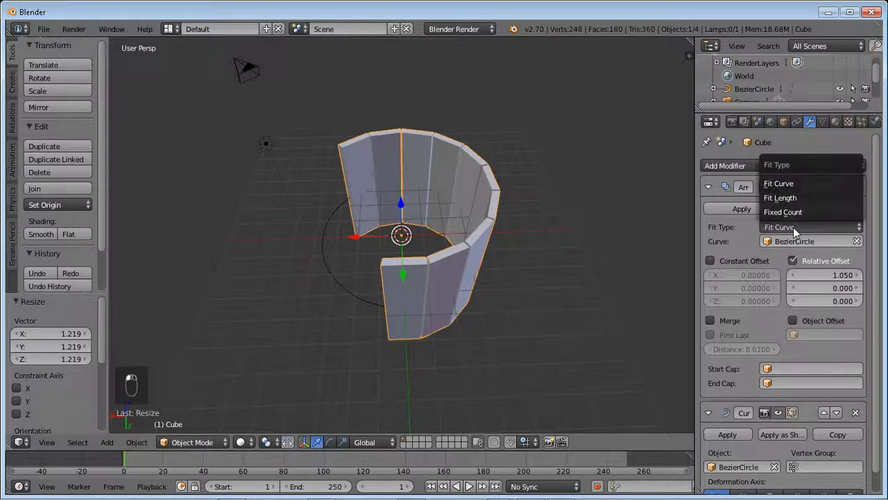
{"action": "left_click", "coordinate": [793, 184]}
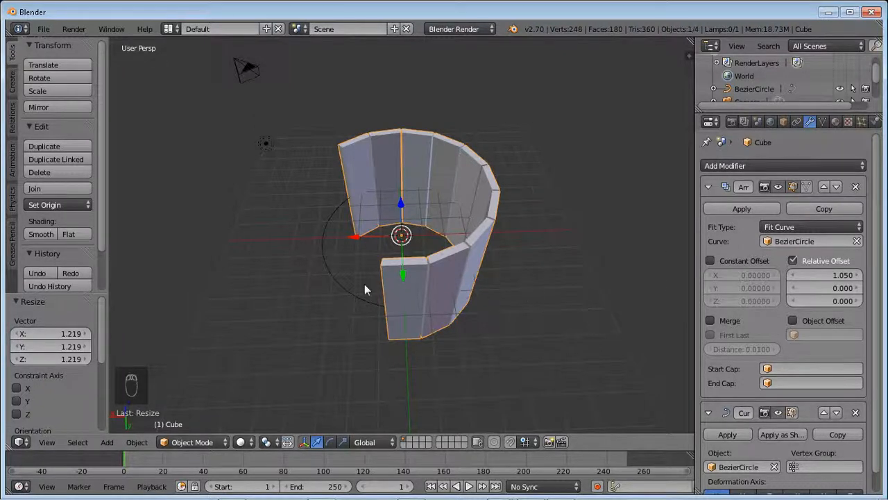
{"action": "right_click", "coordinate": [335, 280]}
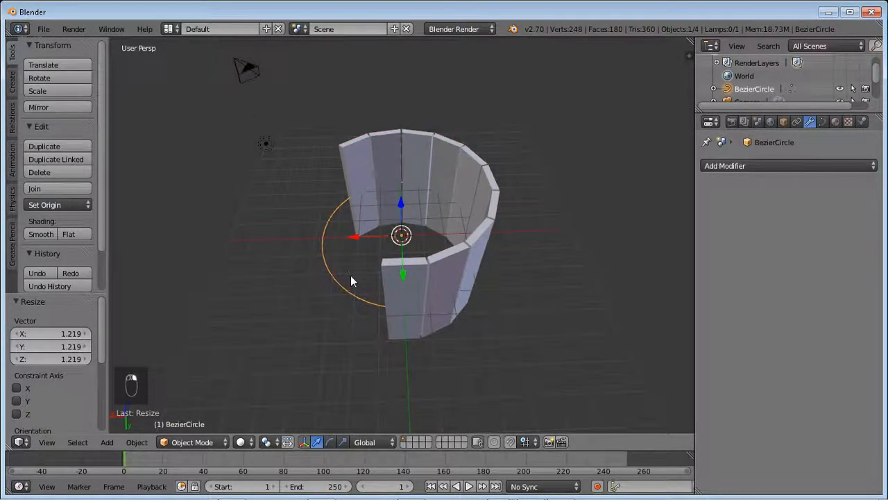
{"action": "key", "text": "s"}
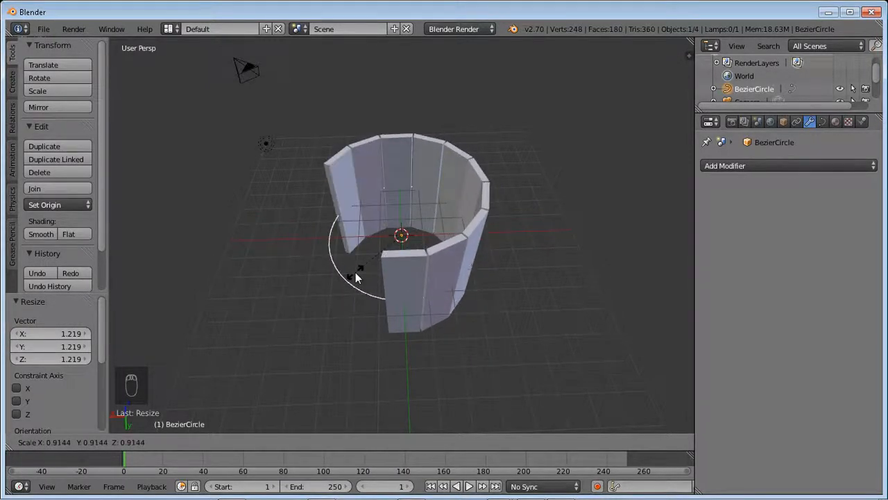
{"action": "left_click", "coordinate": [355, 272]}
- Set the planks' Array relative X offset to 1.150 and its fit type to Fixed Count with a count of 12
{"action": "right_click", "coordinate": [421, 281]}
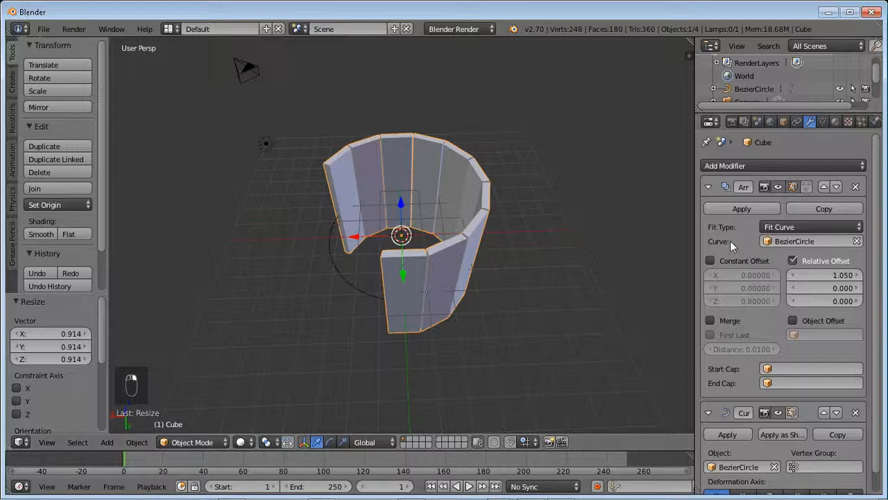
{"action": "mouse_move", "coordinate": [829, 274]}
{"action": "left_mouse_down"}
{"action": "mouse_move", "coordinate": [791, 274]}
{"action": "mouse_move", "coordinate": [827, 282]}
{"action": "left_mouse_up"}
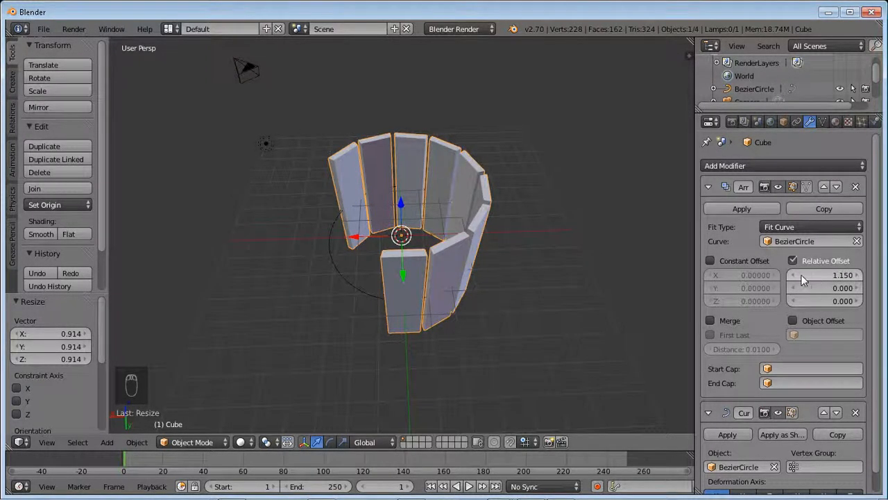
{"action": "left_click", "coordinate": [781, 228]}
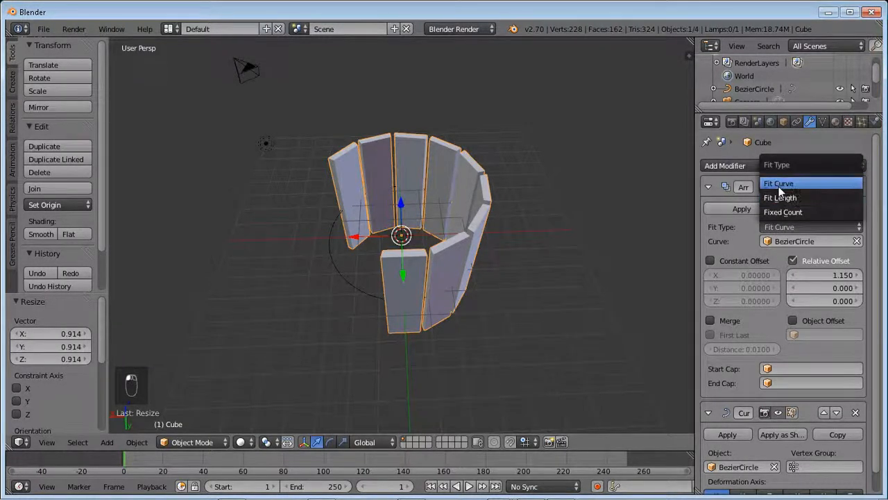
{"action": "left_click", "coordinate": [778, 185]}
{"action": "left_click", "coordinate": [785, 226]}
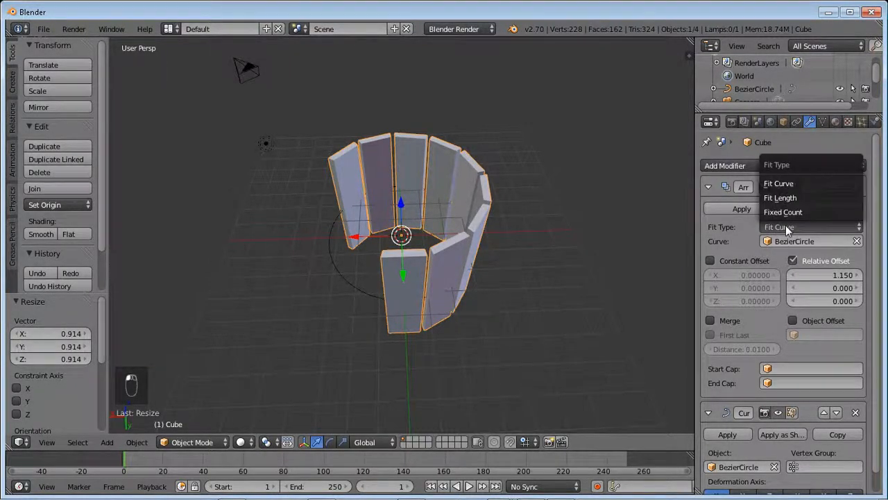
{"action": "left_click", "coordinate": [784, 212]}
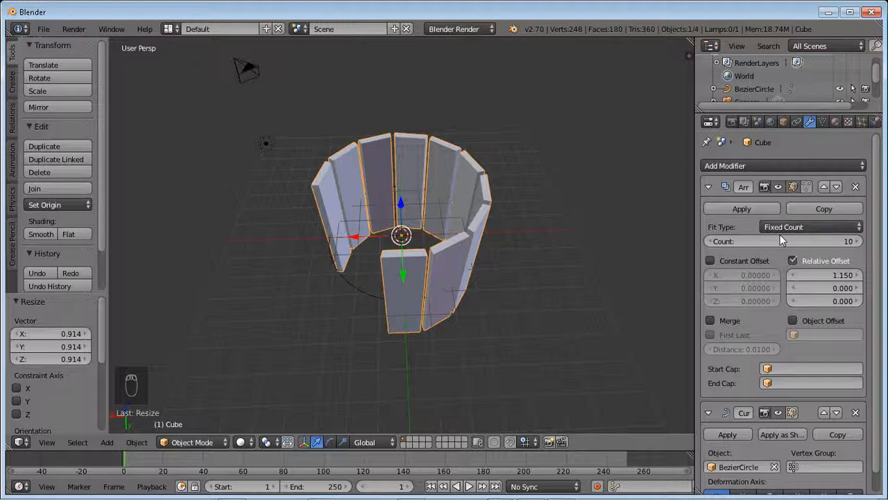
{"action": "left_click_drag", "start_coordinate": [775, 241], "coordinate": [767, 242]}
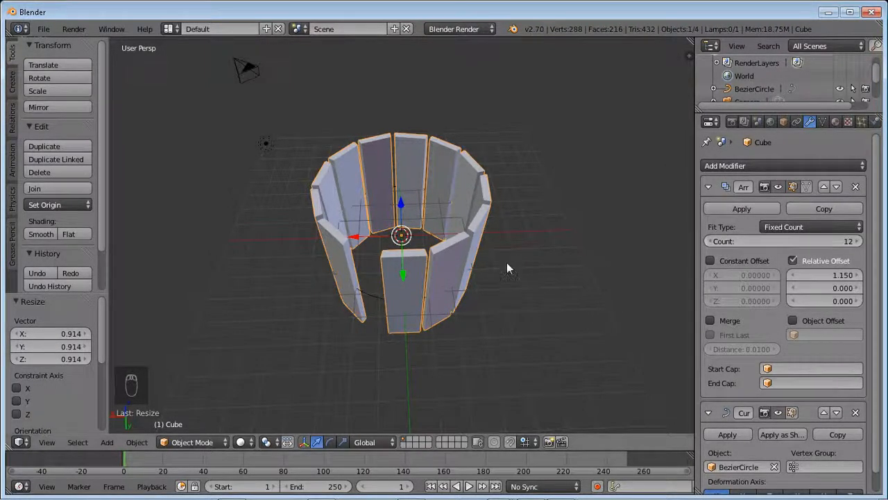
- Scale the Bezier circle uniformly to about 0.94 to close the remaining gap between the first and last plank
{"action": "right_click", "coordinate": [373, 307]}
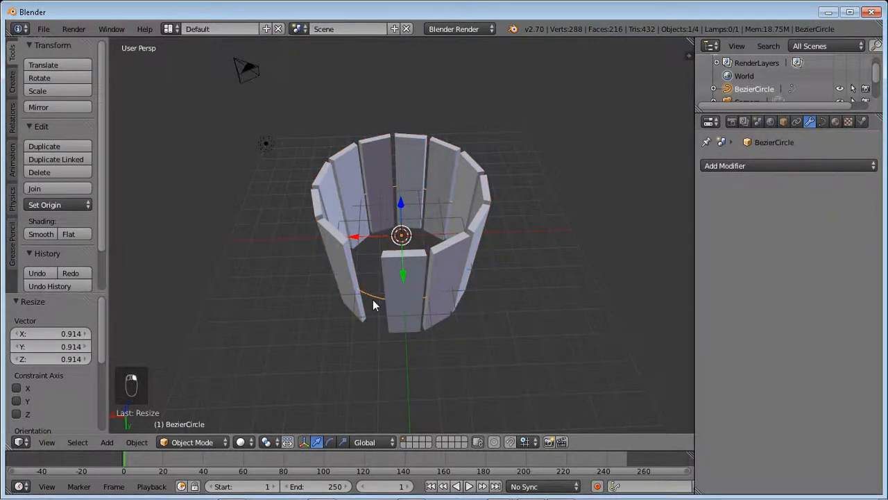
{"action": "key", "text": "s"}
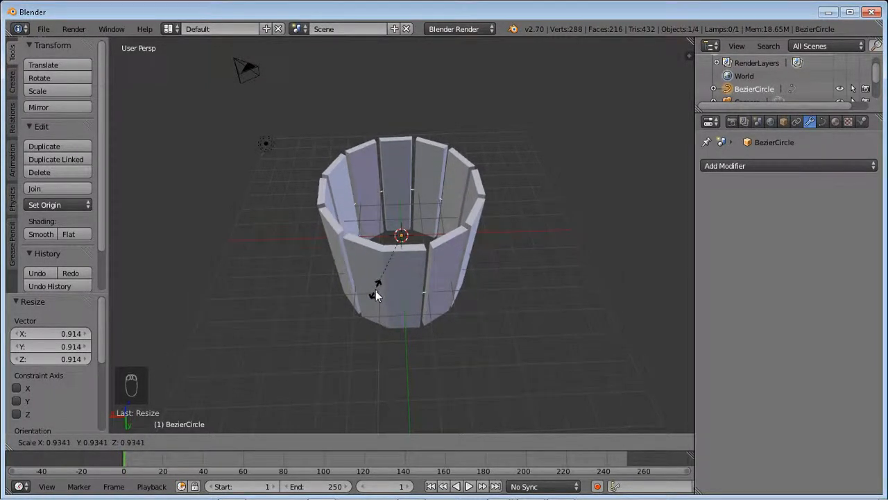
{"action": "left_click", "coordinate": [374, 292]}
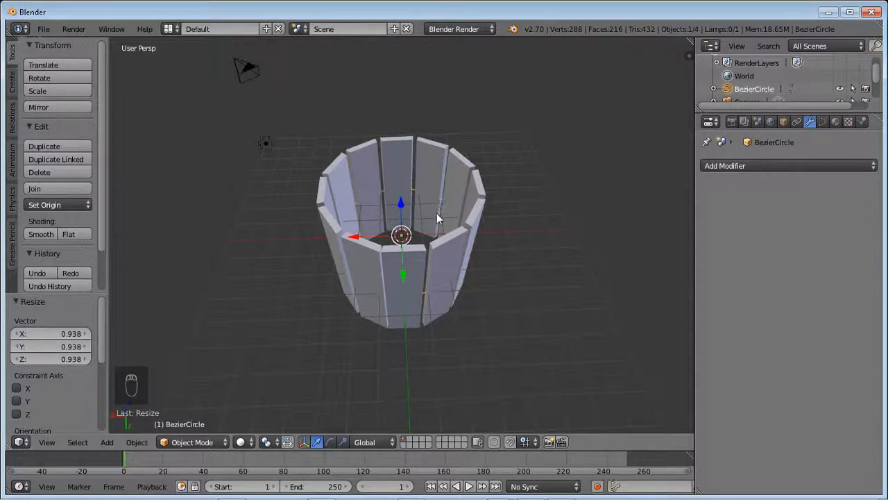
- Add a mesh circle at the centre of the plank ring while in the top orthographic view
{"action": "key", "text": "1"}
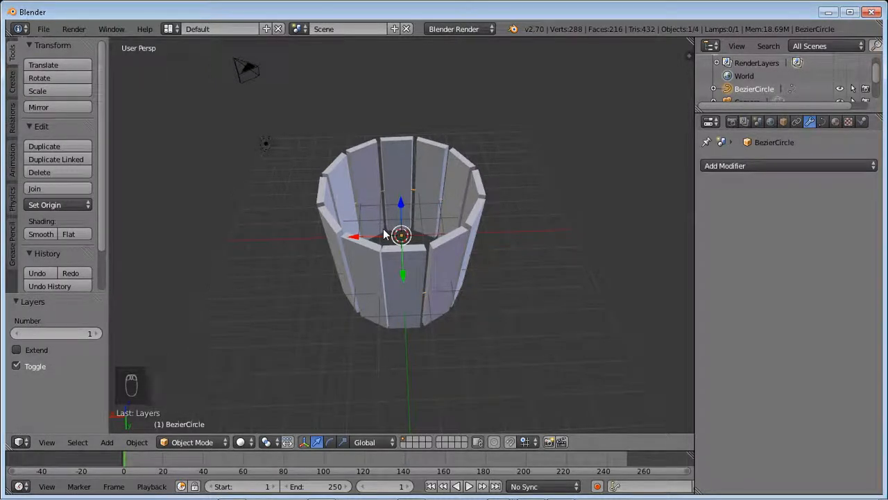
{"action": "key", "text": "KP_1"}
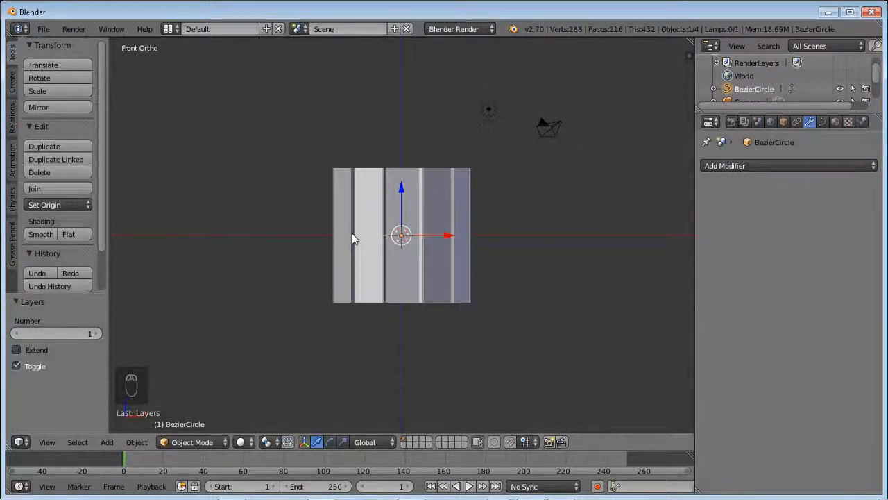
{"action": "key", "text": "KP_7"}
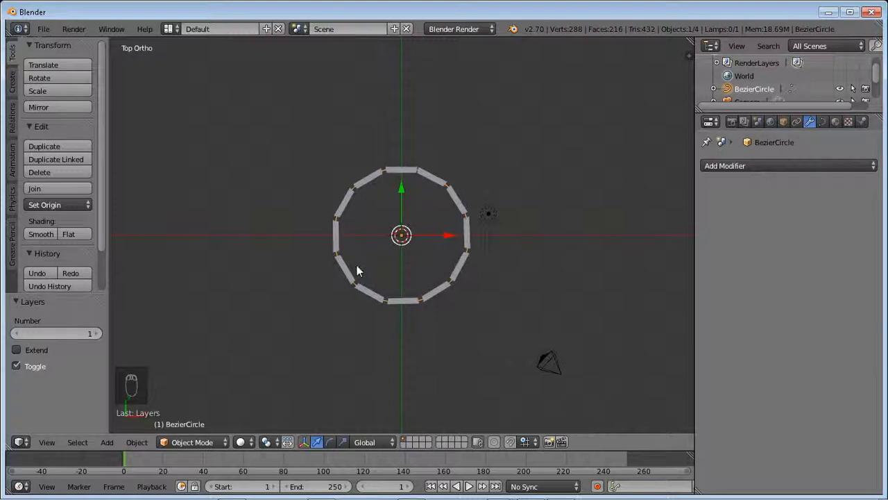
{"action": "left_click", "coordinate": [108, 443]}
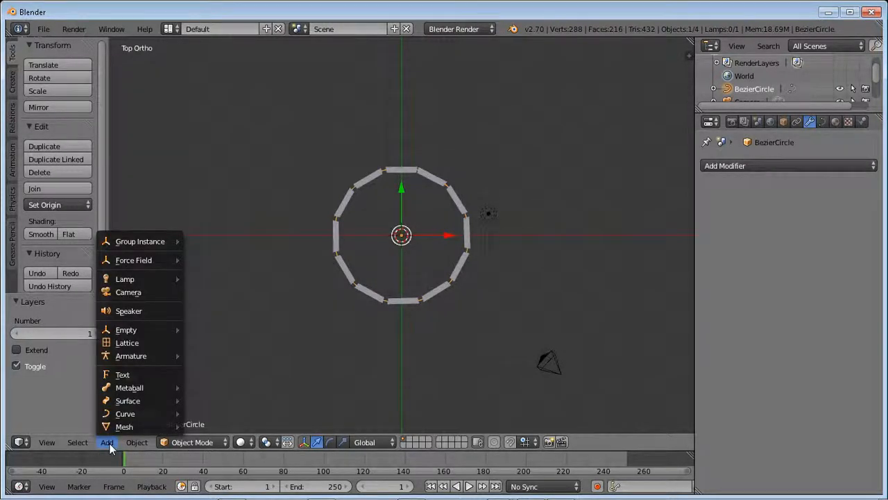
{"action": "mouse_move", "coordinate": [121, 428]}
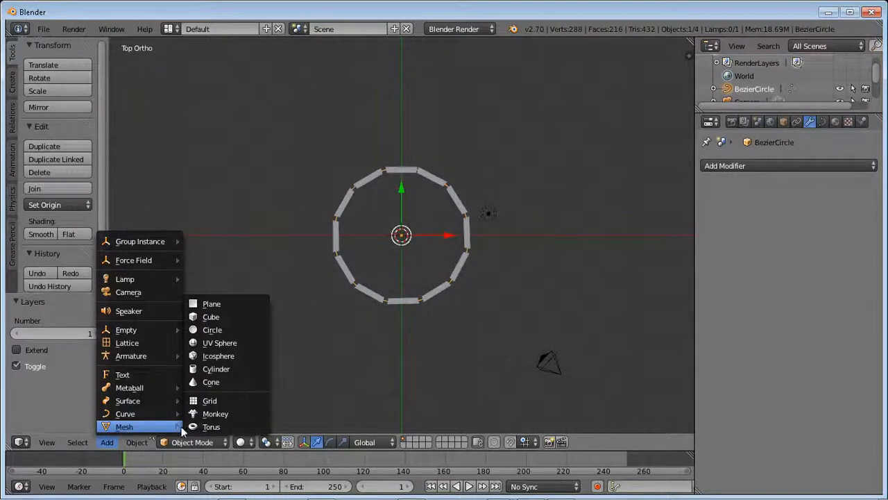
{"action": "left_click", "coordinate": [225, 330]}
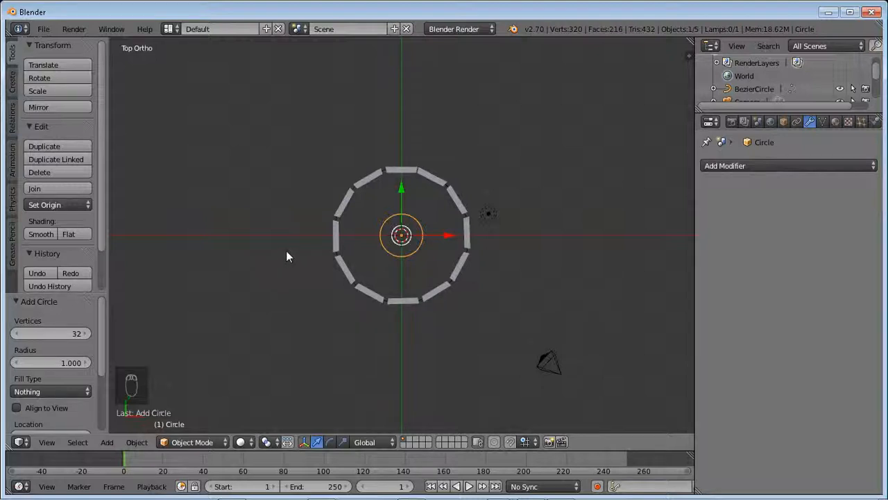
- In Edit Mode, scale the mesh circle's vertices uniformly by about 3.19 to match the radius of the plank ring
{"action": "left_click", "coordinate": [198, 442]}
{"action": "left_click", "coordinate": [200, 414]}
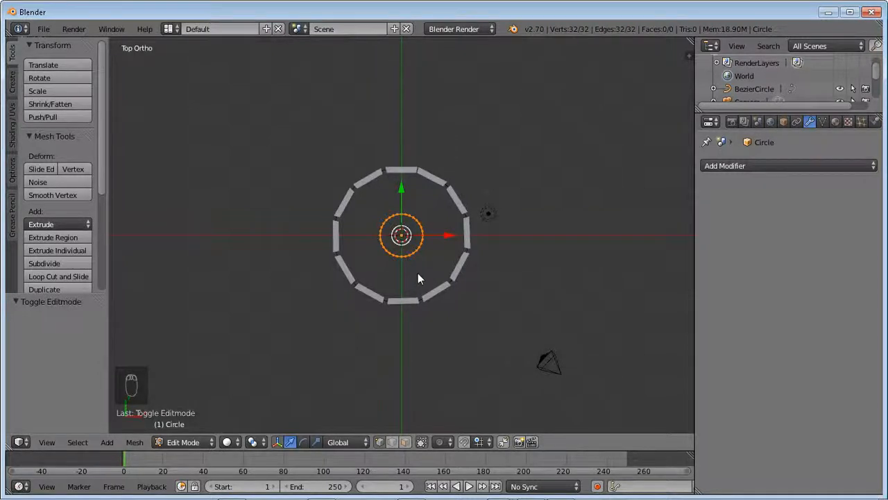
{"action": "key", "text": "s"}
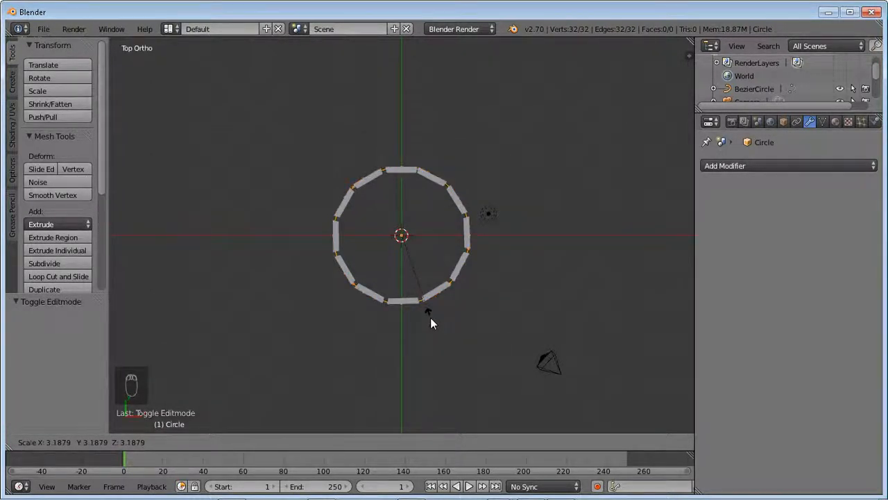
{"action": "left_click", "coordinate": [430, 318]}
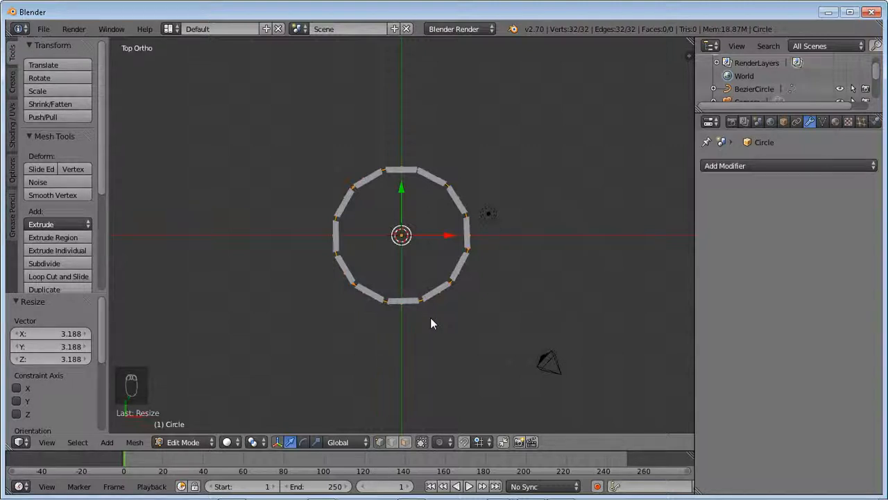
- Extrude the mesh circle's vertices in place with no offset
{"action": "key", "text": "e"}
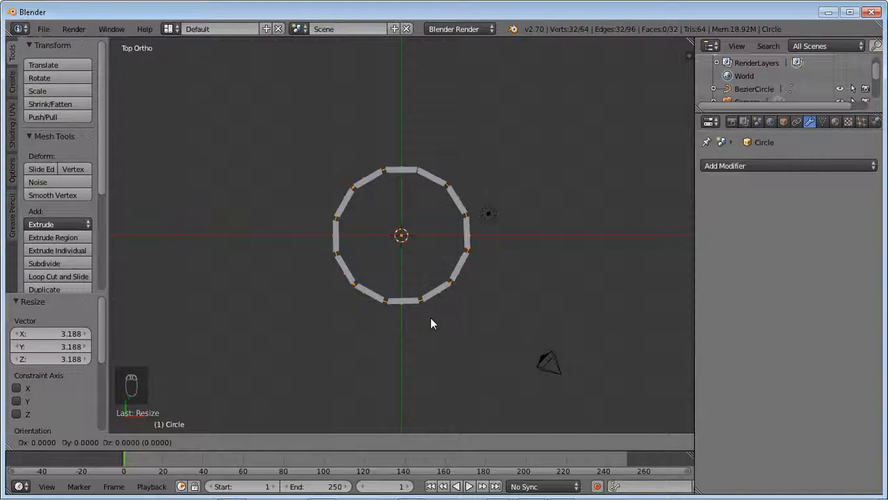
{"action": "key", "text": "e"}
{"action": "right_click", "coordinate": [430, 324]}
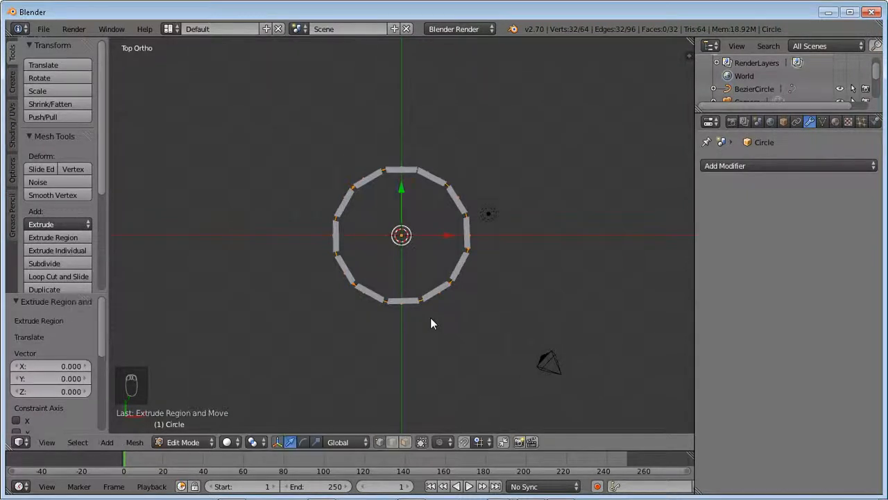
{"action": "key", "text": "KP_5"}
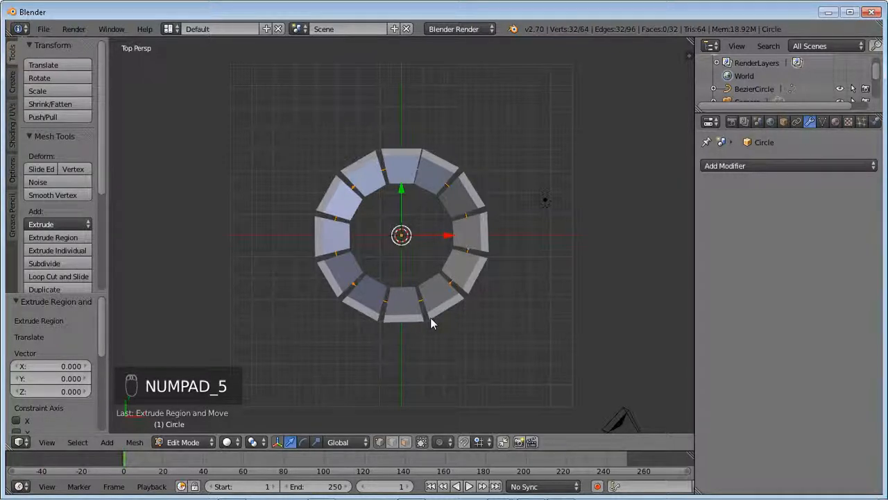
{"action": "key", "text": "KP_5"}
{"action": "key", "text": "KP_5"}
{"action": "key", "text": "KP_5"}
{"action": "key", "text": "KP_5"}
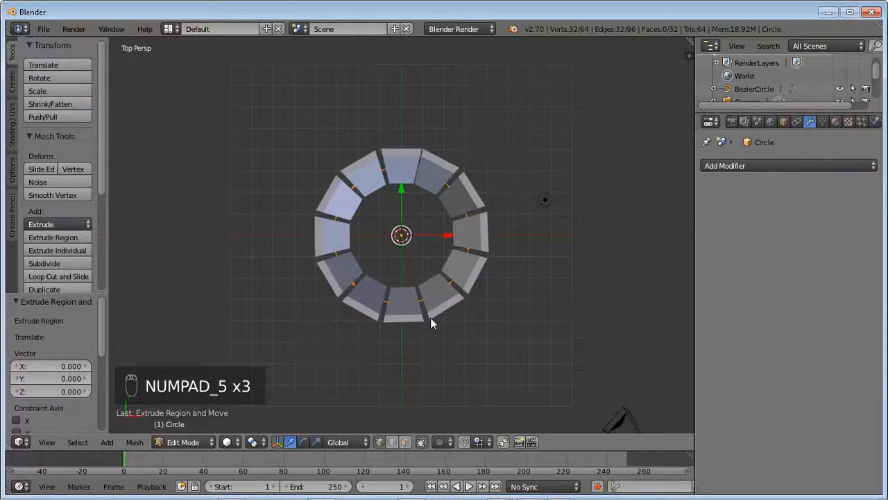
{"action": "key", "text": "KP_5"}
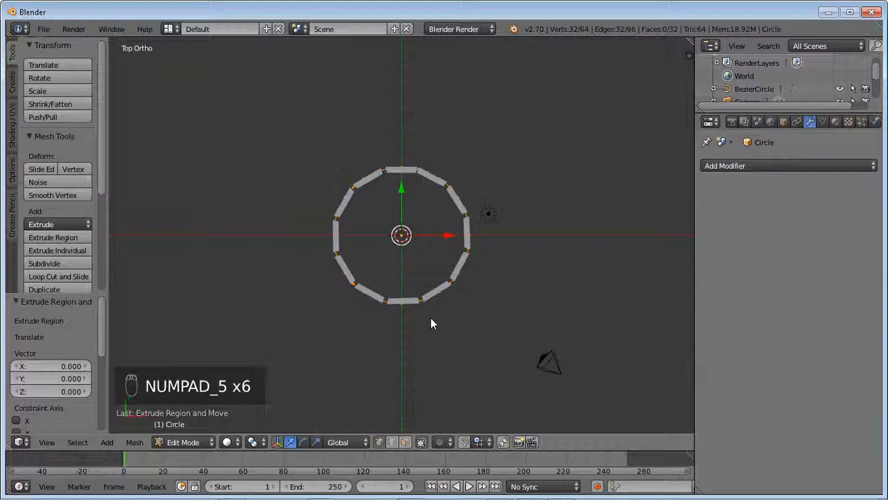
{"action": "key", "text": "KP_5"}
{"action": "key", "text": "KP_5"}
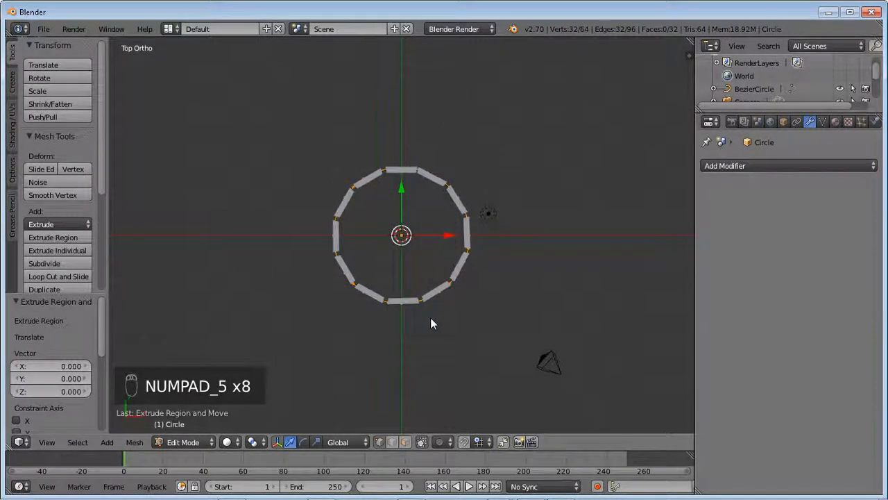
- Try scaling the extruded circle's vertices uniformly by about 1.044 in Edit Mode
{"action": "key", "text": "Tab"}
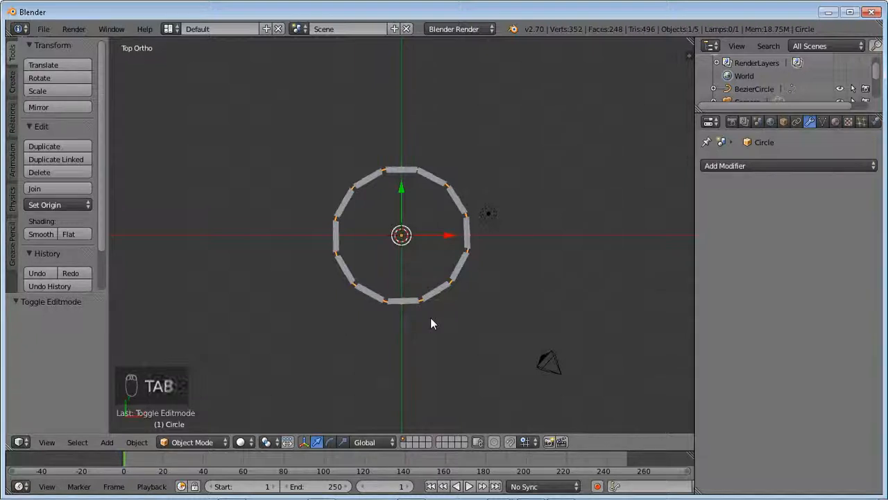
{"action": "key", "text": "s"}
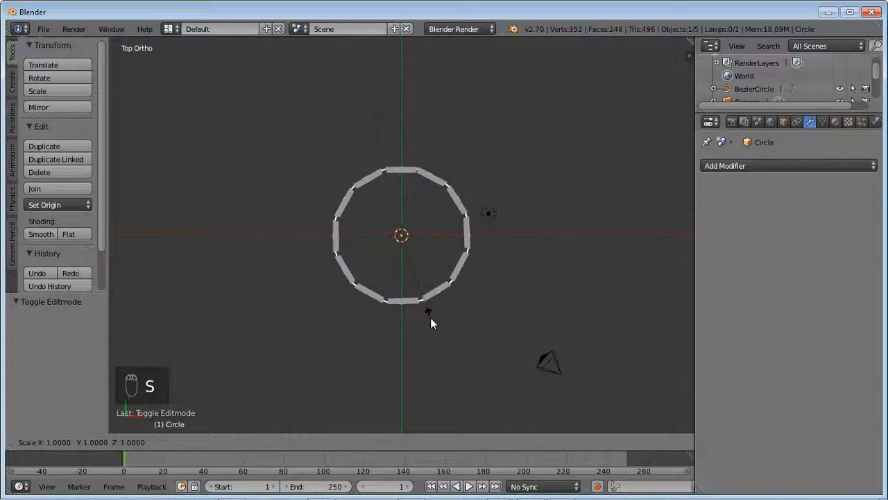
{"action": "right_click", "coordinate": [438, 327]}
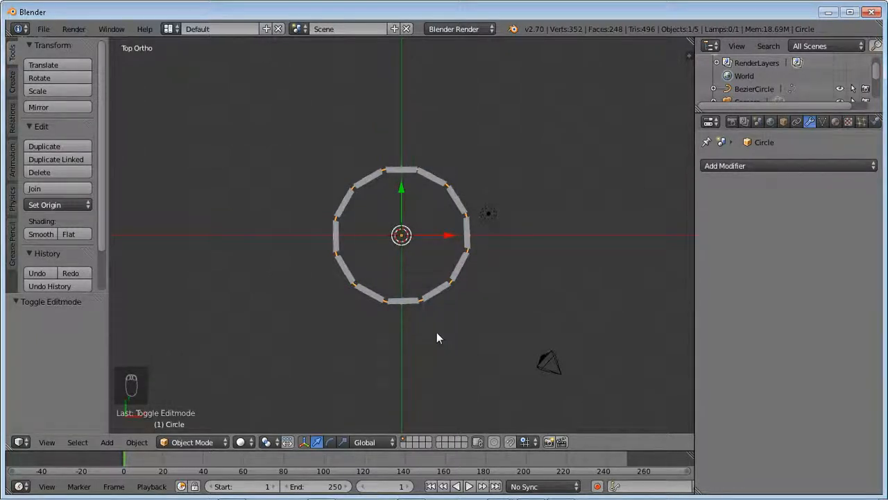
{"action": "key", "text": "Tab"}
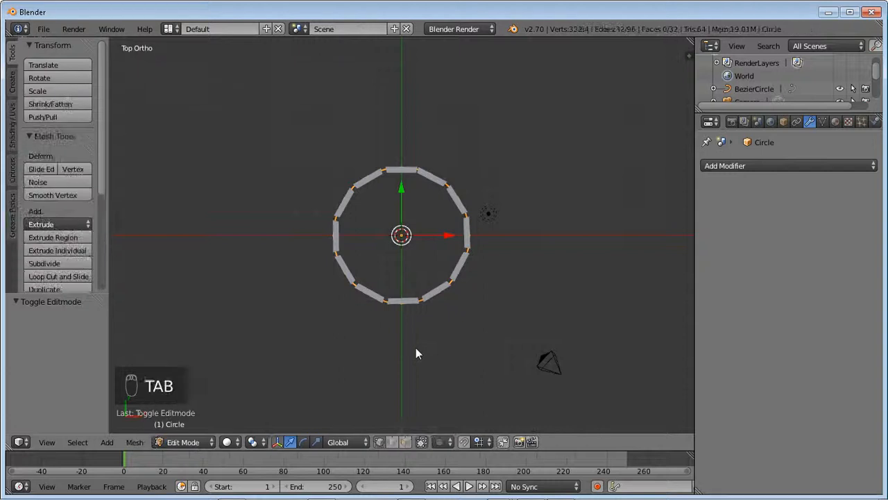
{"action": "key", "text": "s"}
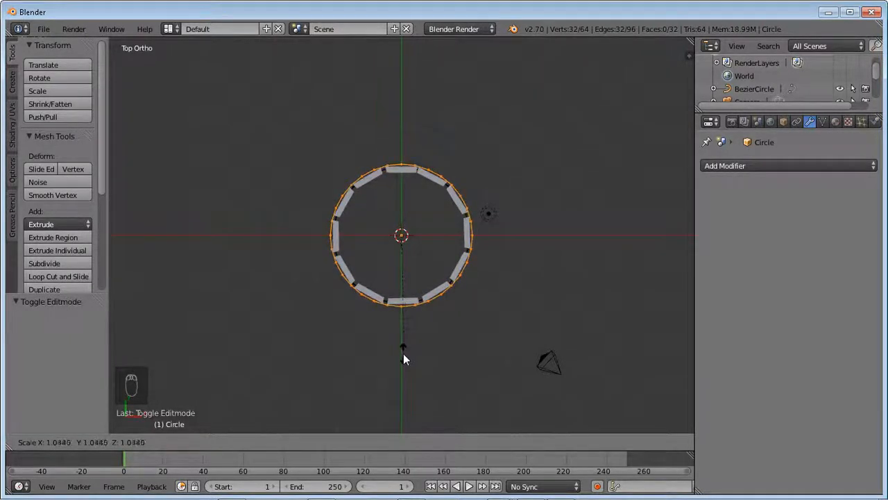
{"action": "left_click", "coordinate": [403, 353]}
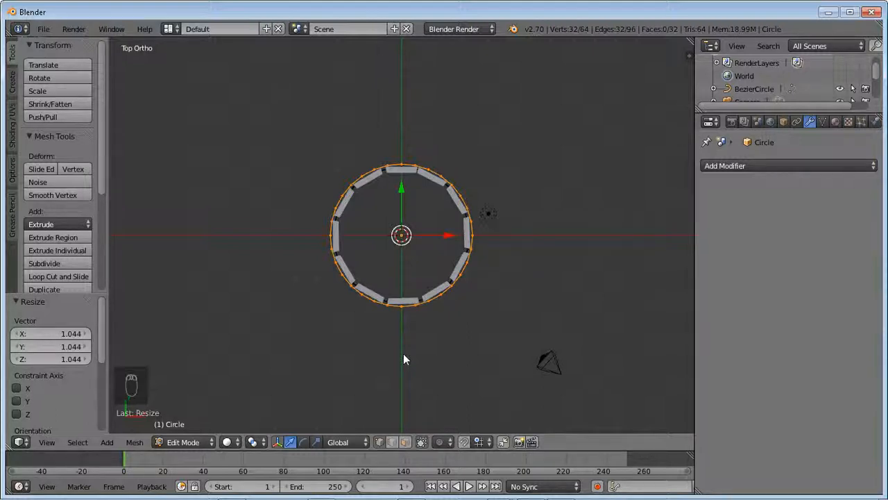
- Undo the mesh circle's extrusion and all of its vertex scaling
{"action": "key", "text": "ctrl+z"}
{"action": "key", "text": "ctrl+z"}
{"action": "key", "text": "ctrl+z"}
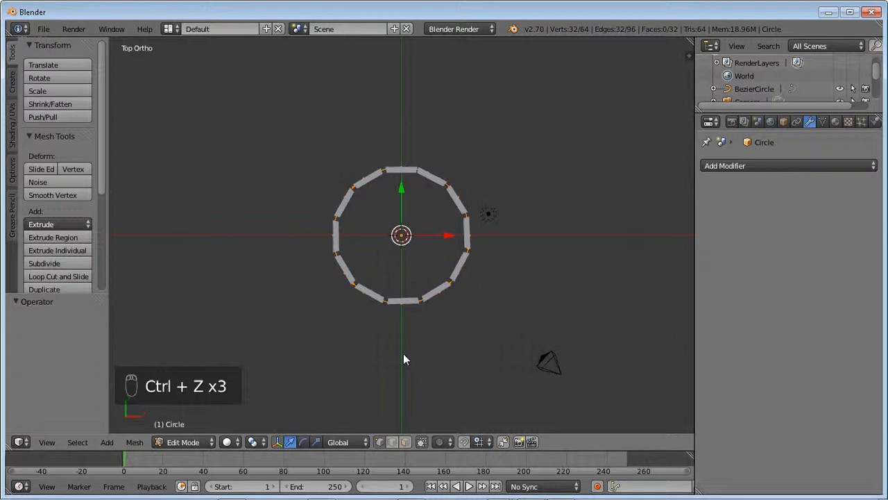
{"action": "key", "text": "ctrl+z"}
{"action": "key", "text": "ctrl+z"}
{"action": "key", "text": "ctrl+z"}
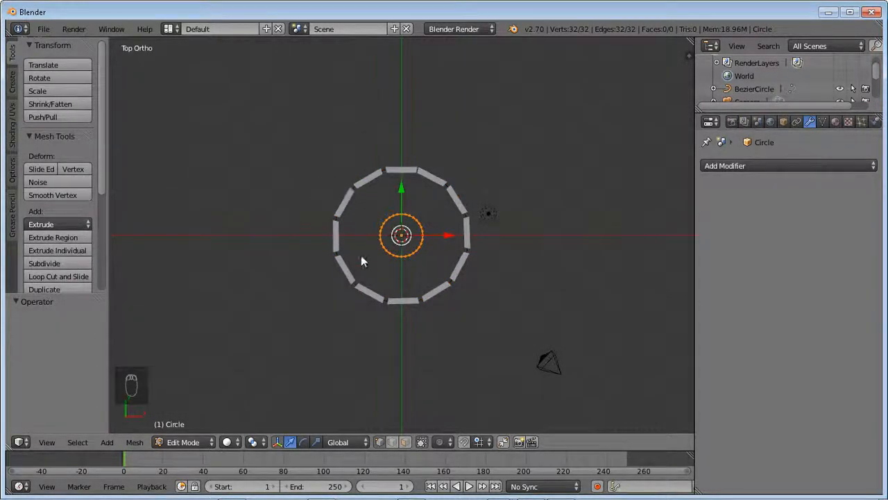
- Scale the mesh circle's vertices uniformly by about 3.127 to match the plank ring's radius and switch to wireframe shading
{"action": "key", "text": "s"}
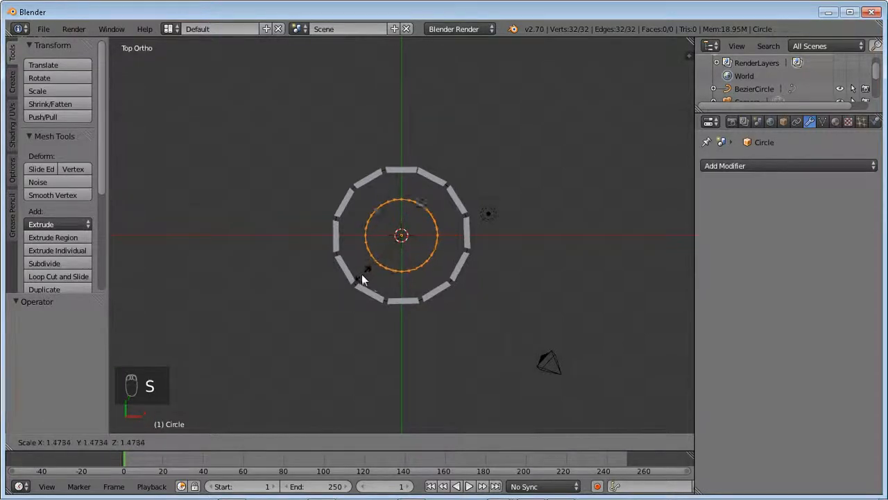
{"action": "left_click", "coordinate": [328, 305]}
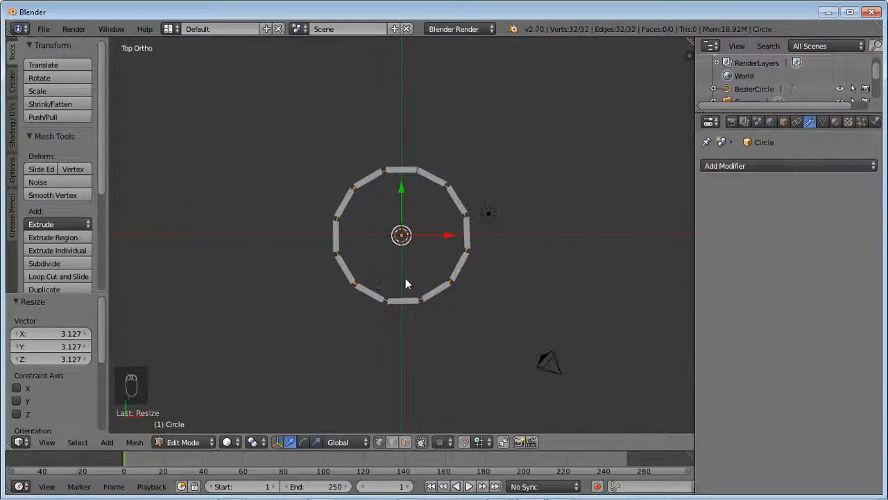
{"action": "key", "text": "z"}
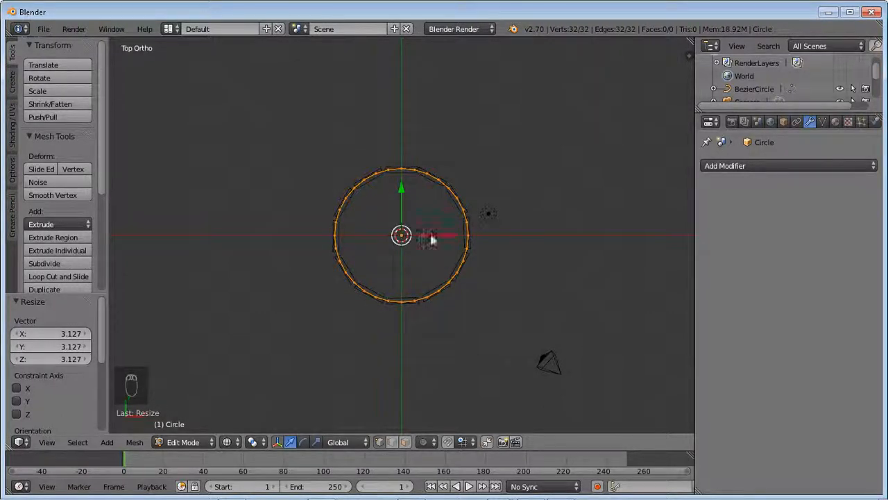
- Extrude the circle's vertices in place and scale the new loop uniformly by about 1.085 to form a flat ring around the planks
{"action": "key", "text": "e"}
{"action": "right_click", "coordinate": [512, 297]}
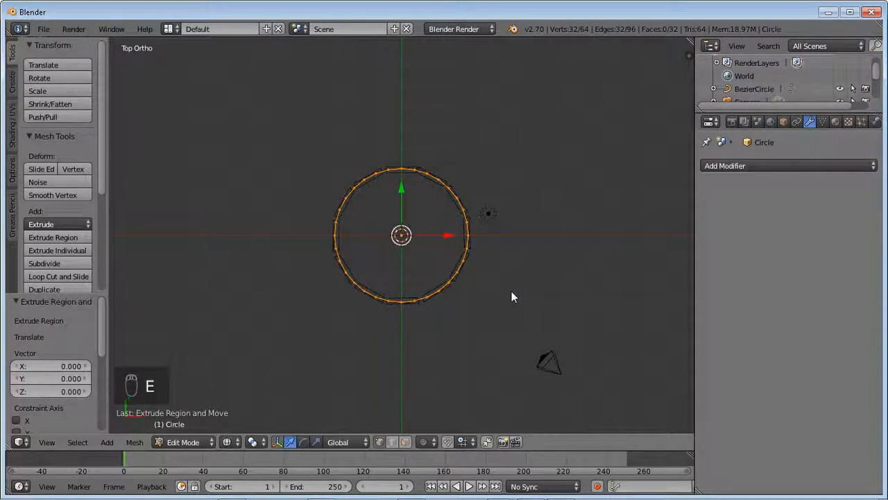
{"action": "key", "text": "s"}
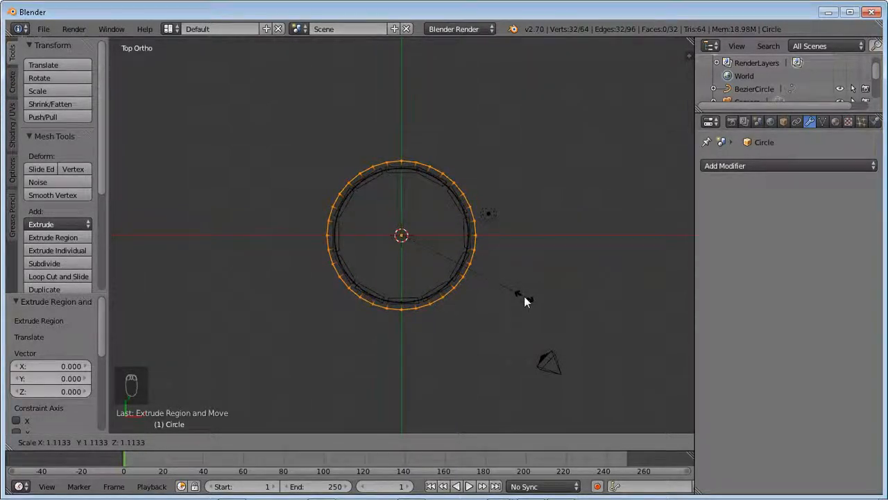
{"action": "left_click", "coordinate": [520, 296]}
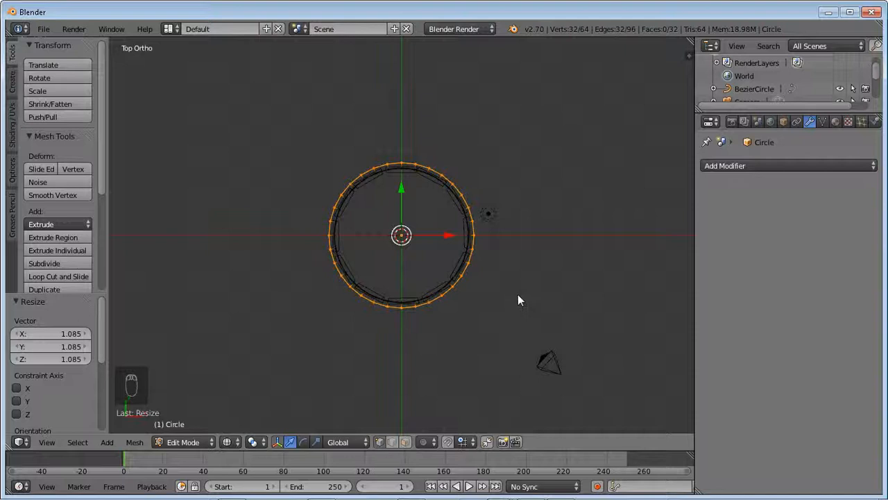
{"action": "key", "text": "Tab"}
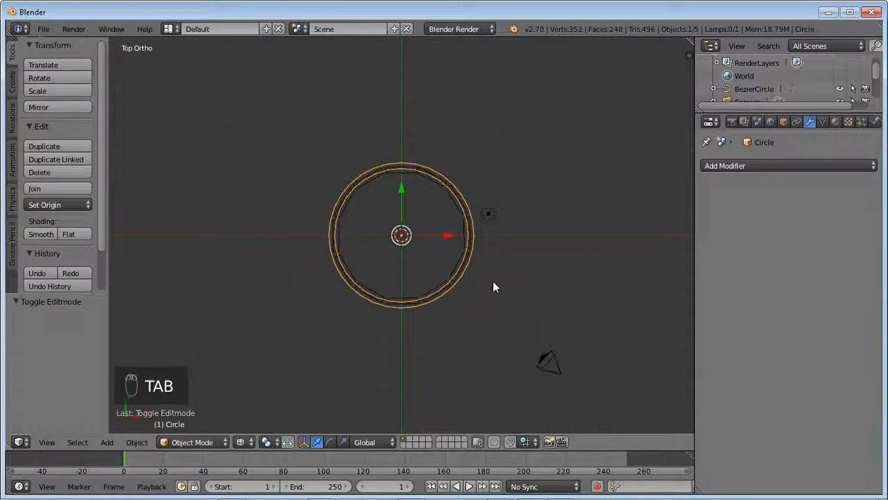
{"action": "key", "text": "Tab"}
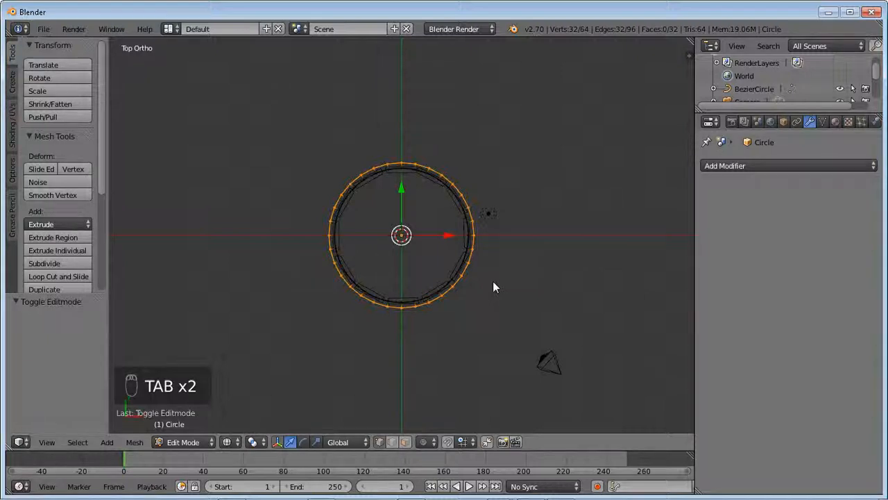
- Select all of the flat ring's geometry and compare it with the planks in wireframe and solid shading from a perspective angle
{"action": "key", "text": "a"}
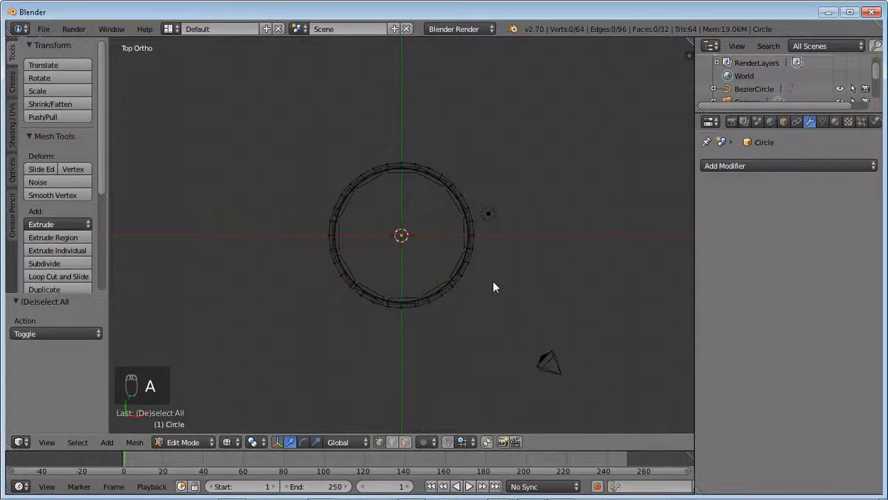
{"action": "key", "text": "a"}
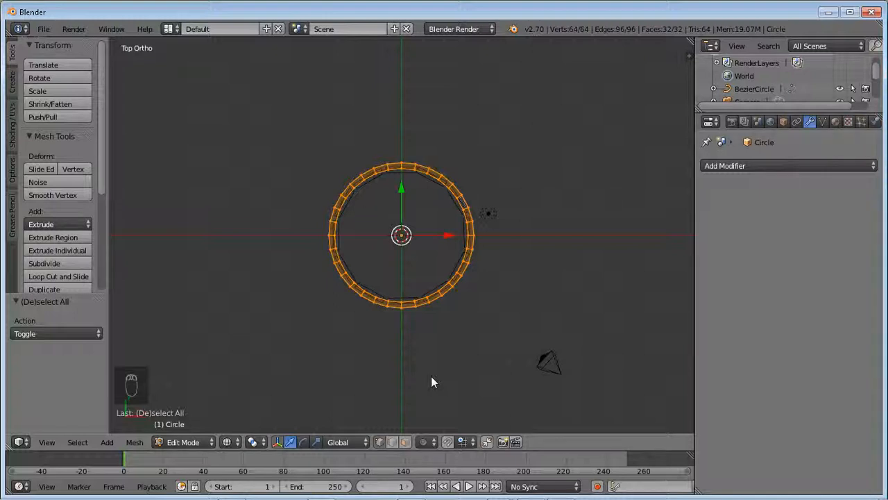
{"action": "key", "text": "z"}
{"action": "key", "text": "z"}
{"action": "key", "text": "z"}
{"action": "key", "text": "z"}
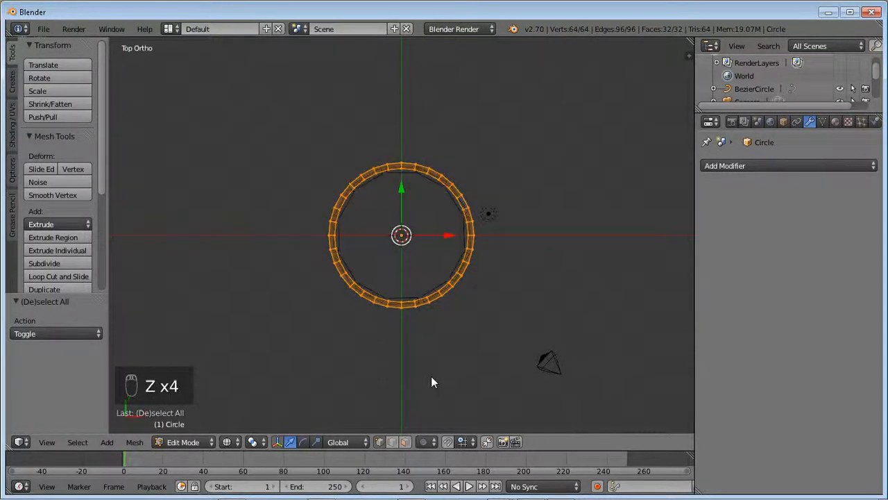
{"action": "key", "text": "z"}
{"action": "key", "text": "z"}
{"action": "middle_click_drag", "start_coordinate": [431, 376], "coordinate": [496, 257]}
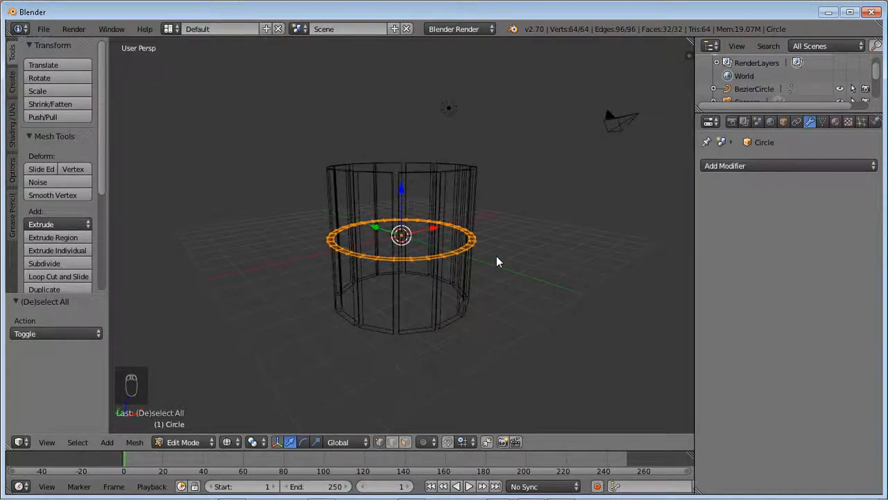
{"action": "key", "text": "Tab"}
{"action": "key", "text": "Tab"}
{"action": "key", "text": "z"}
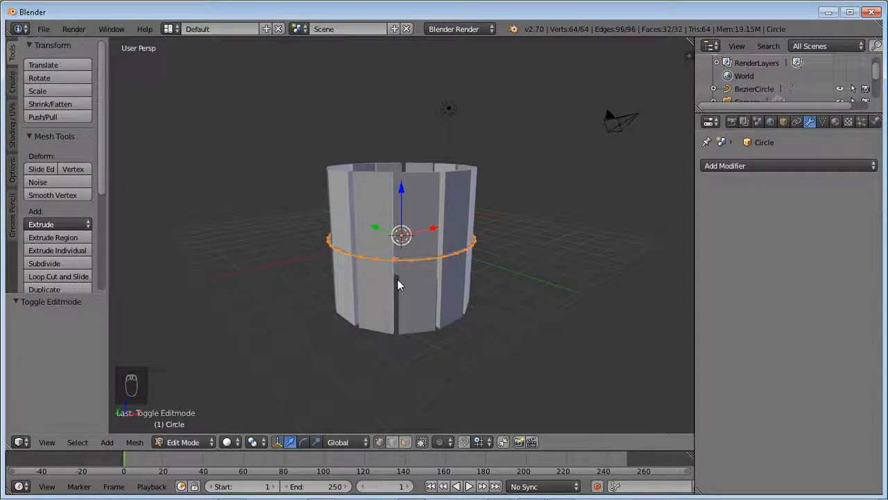
{"action": "key", "text": "z"}
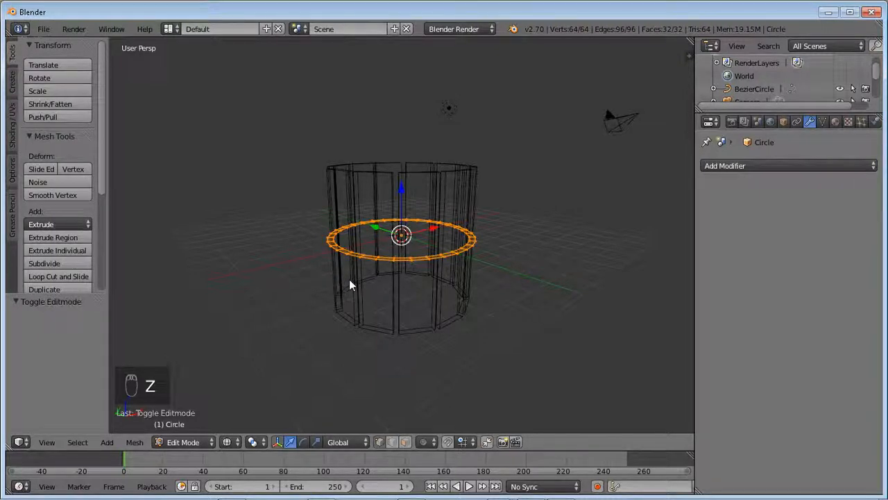
- Extrude the flat ring upward by about 0.283 to make a solid band, and return to Object Mode with solid shading
{"action": "key", "text": "e"}
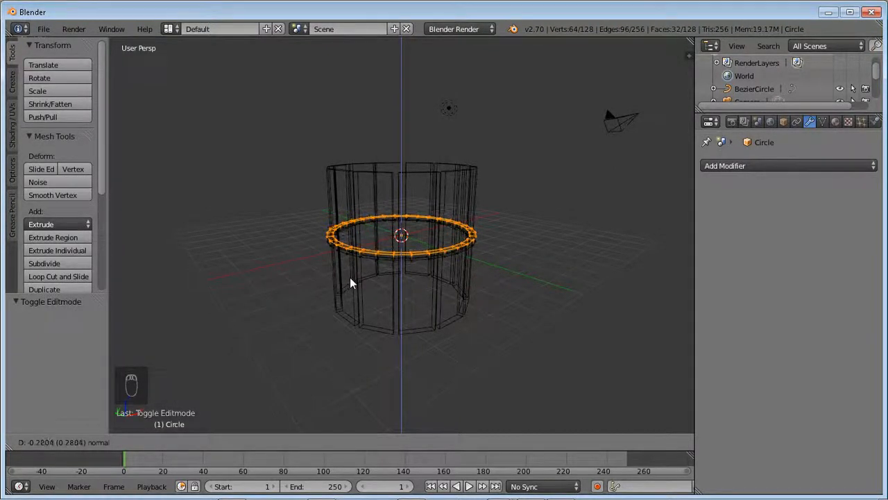
{"action": "left_click", "coordinate": [350, 276]}
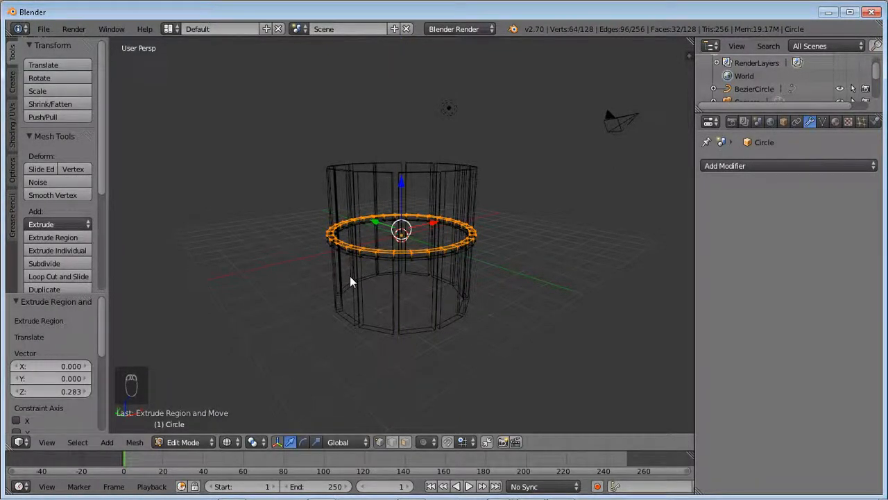
{"action": "key", "text": "Tab"}
{"action": "key", "text": "z"}
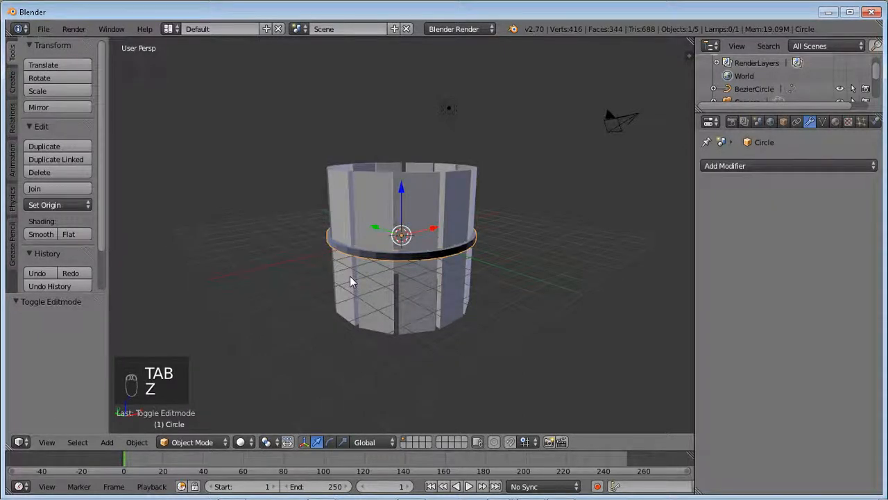
- Try moving the band object upward along the Z axis in Object Mode, and undo the move
{"action": "left_click", "coordinate": [399, 198]}
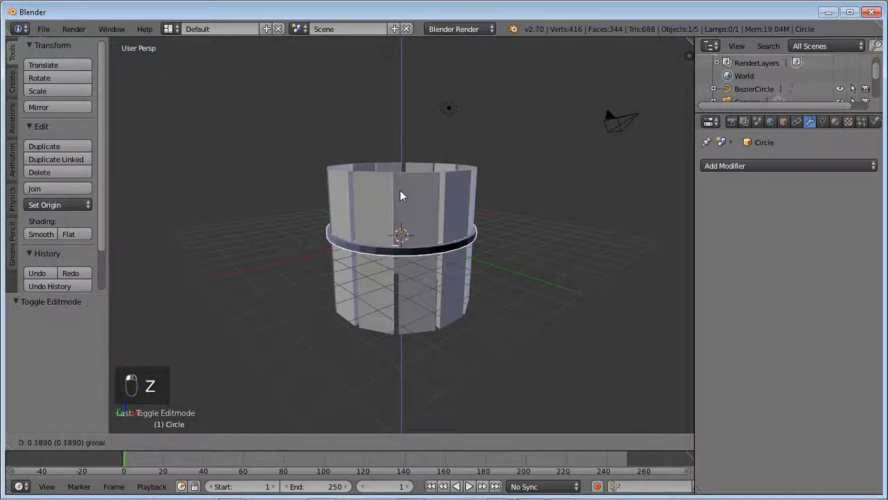
{"action": "left_click", "coordinate": [401, 184]}
{"action": "key", "text": "ctrl+z"}
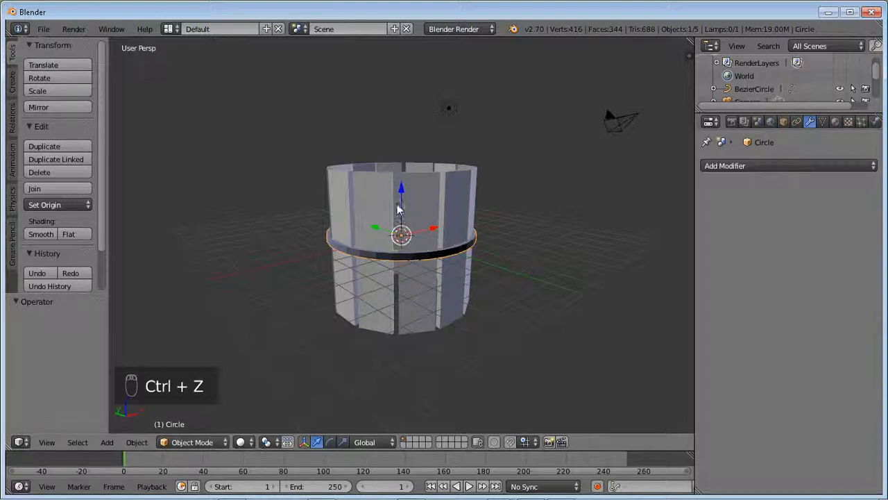
- In Edit Mode, select all of the band's geometry and move it up along Z by about 2.521, near the planks' upper rim
{"action": "key", "text": "Tab"}
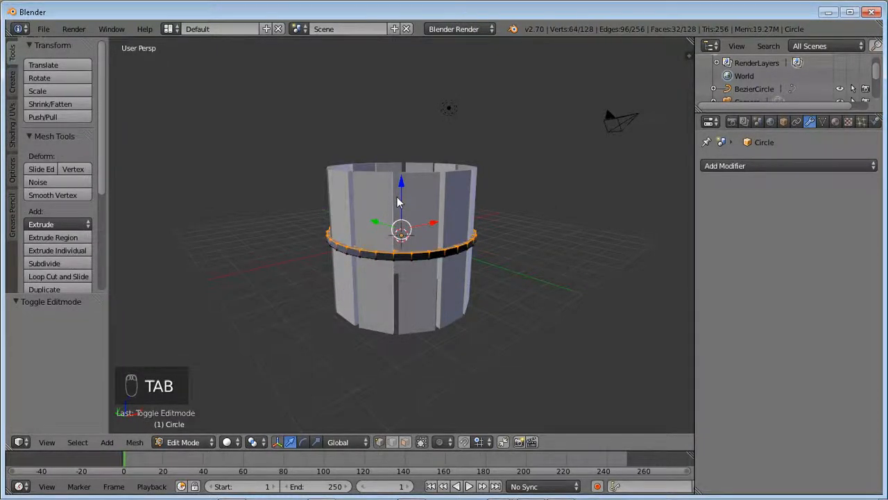
{"action": "key", "text": "a"}
{"action": "key", "text": "a"}
{"action": "key", "text": "a"}
{"action": "key", "text": "a"}
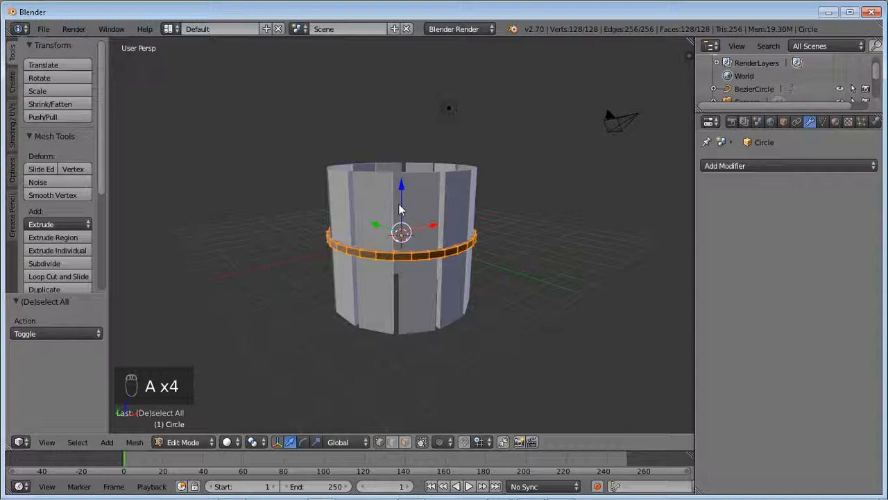
{"action": "left_click_drag", "start_coordinate": [403, 189], "coordinate": [409, 137]}
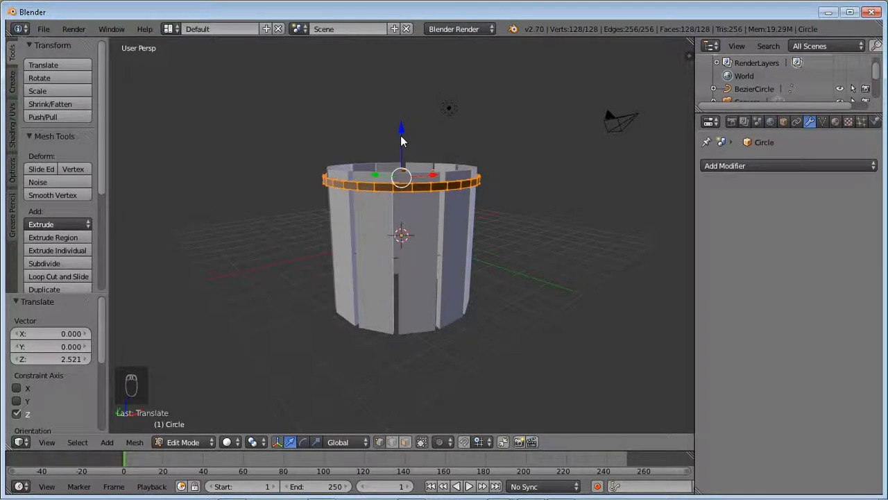
- Duplicate the band and place the copy a short distance straight below the original along the Z axis
{"action": "key", "text": "shift+d"}
{"action": "key", "text": "z"}
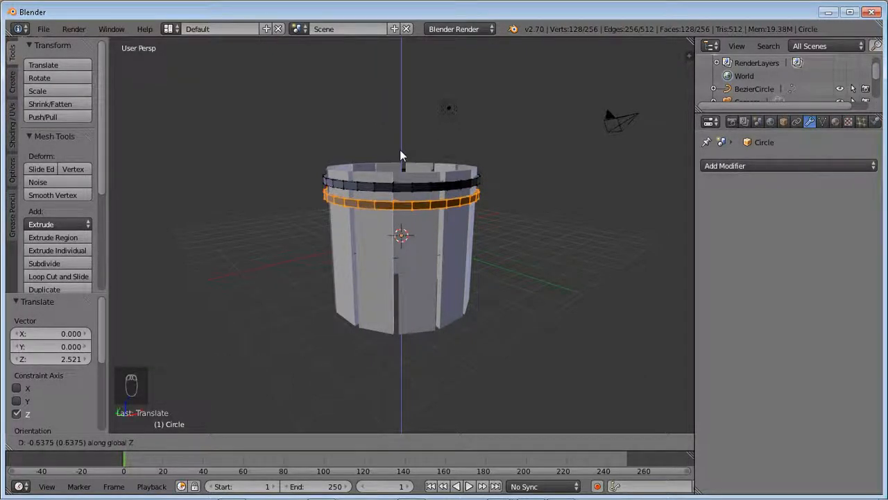
{"action": "left_click", "coordinate": [400, 152]}
- Select both upper bands and duplicate them straight down along Z by about 4.464, near the planks' lower end
{"action": "key", "text": "a"}
{"action": "key", "text": "a"}
{"action": "key", "text": "a"}
{"action": "key", "text": "a"}
{"action": "key", "text": "a"}
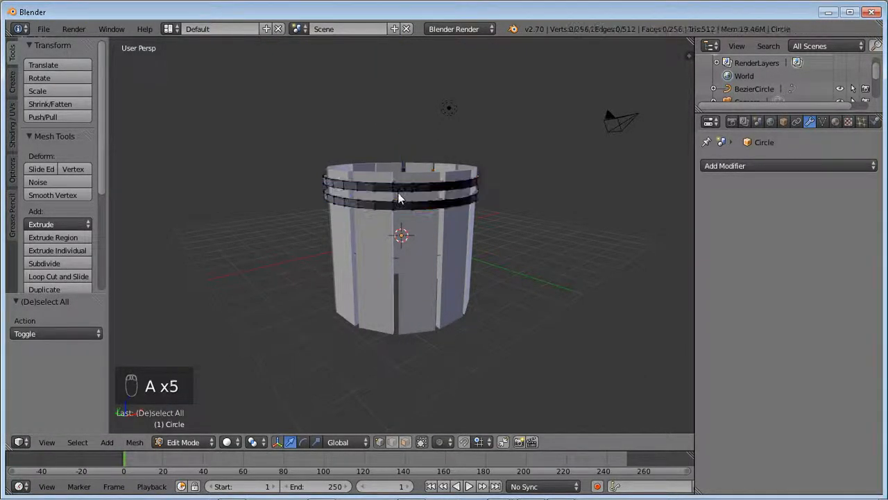
{"action": "key", "text": "a"}
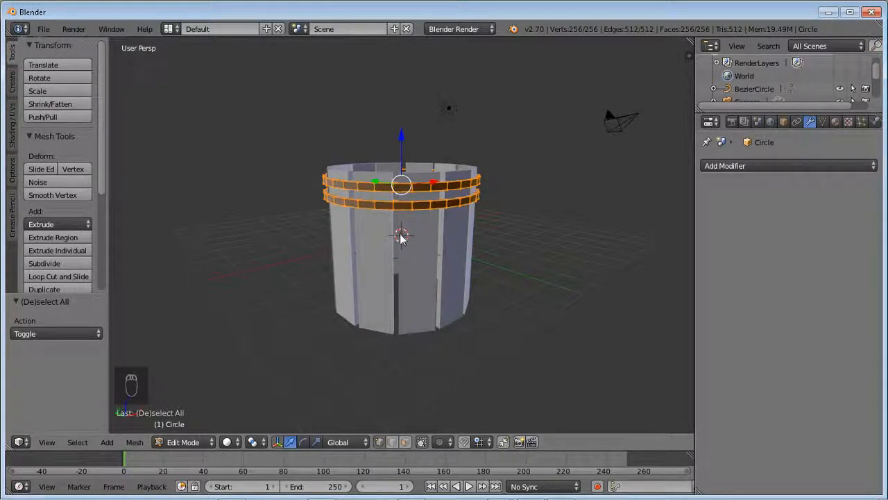
{"action": "key", "text": "shift+d"}
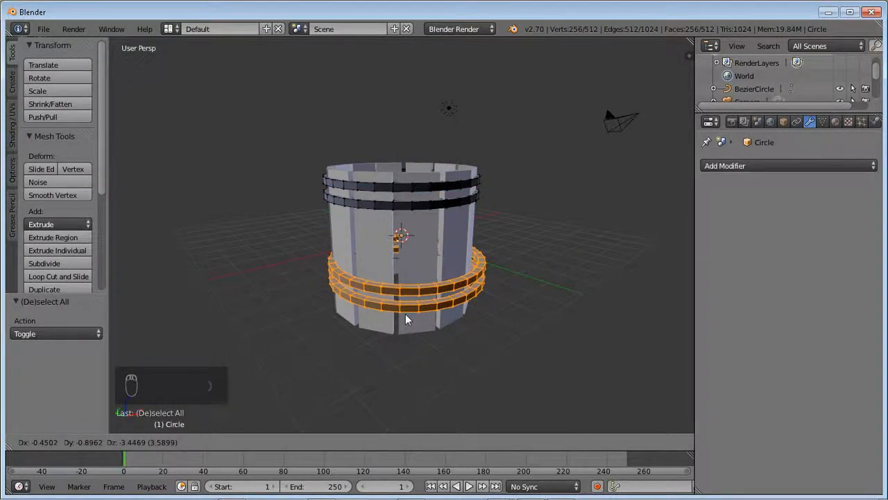
{"action": "key", "text": "z"}
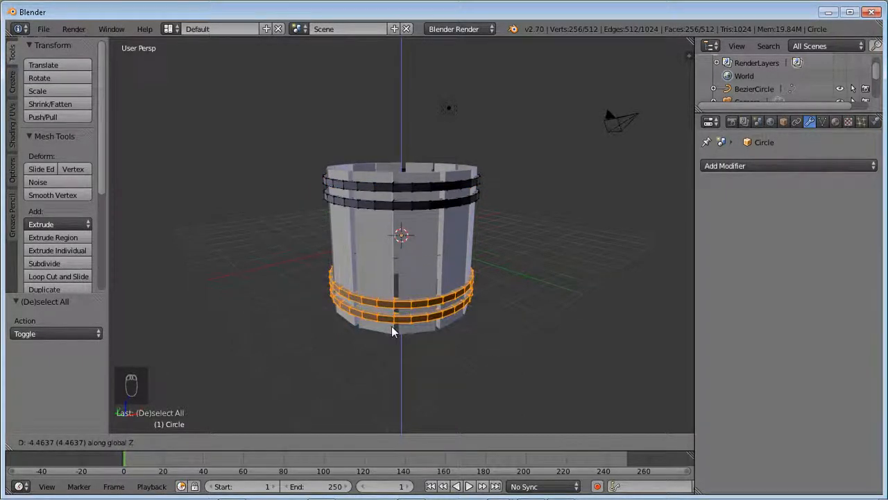
{"action": "left_click", "coordinate": [392, 326]}
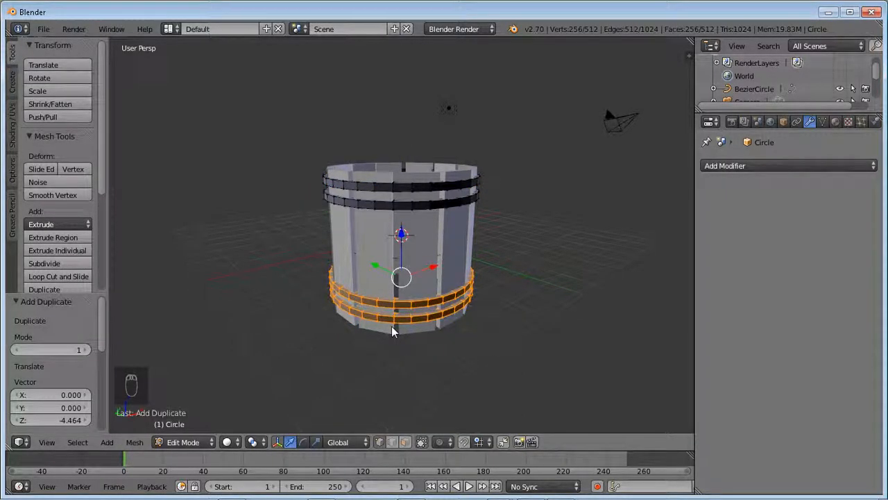